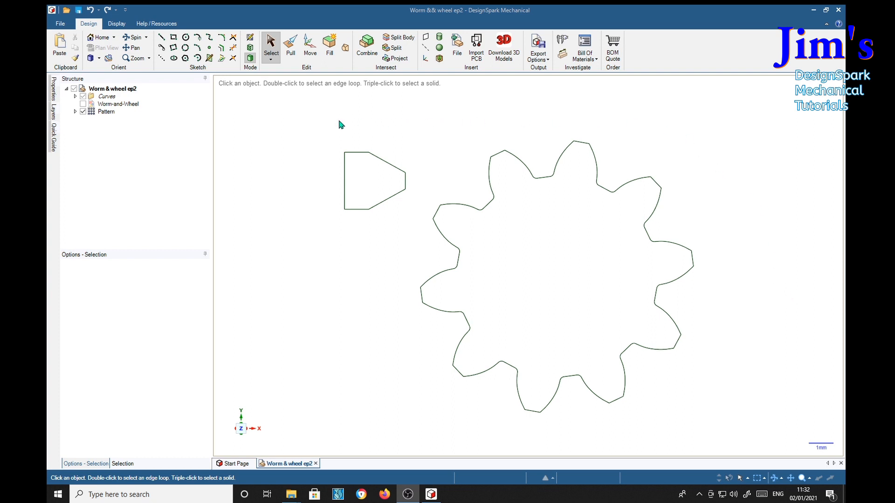
# Copy the trapezoidal tooth profile horizontally to the far side of the gear outline, about 17.32 mm away.
pyautogui.click(310, 47)
pyautogui.moveTo(329, 142); pyautogui.dragTo(415, 230)
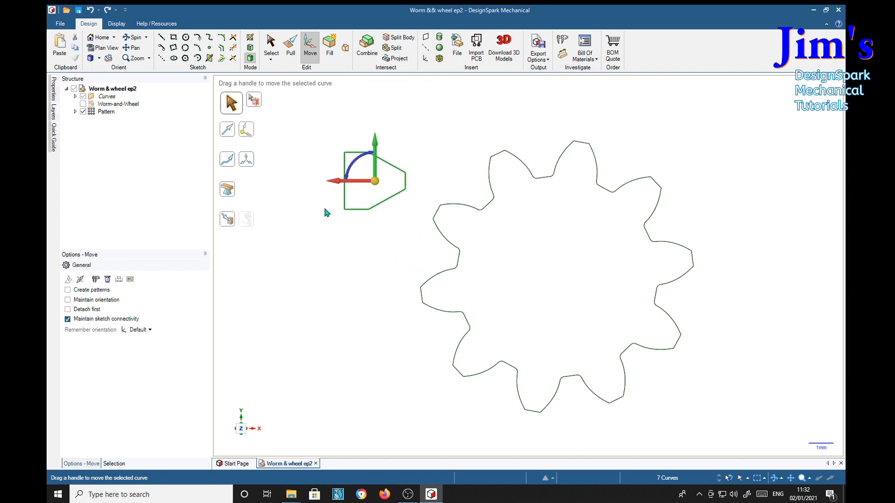
pyautogui.press('ctrl')
pyautogui.keyDown('ctrl'); pyautogui.moveTo(335, 184); pyautogui.dragTo(770, 195); pyautogui.keyUp('ctrl')
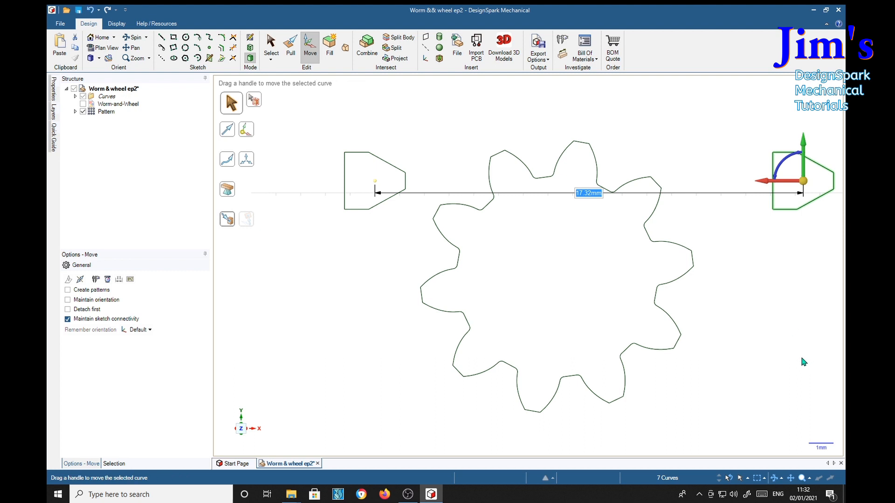
pyautogui.press('Escape')
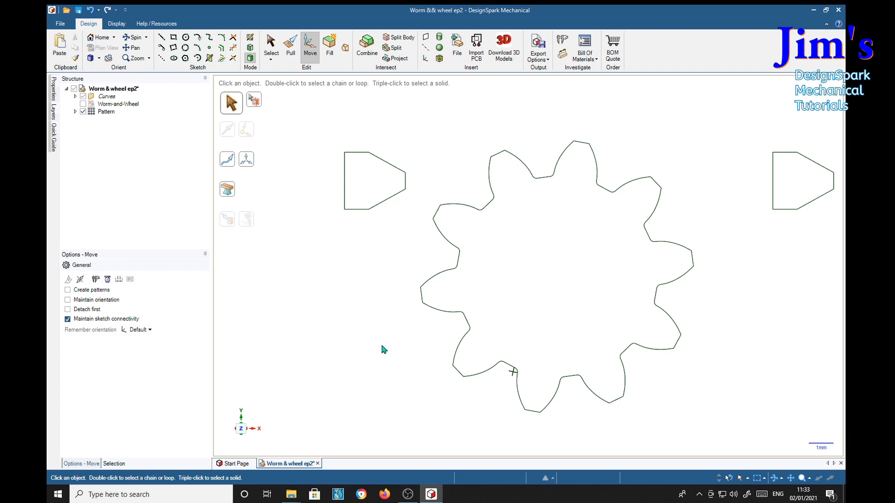
# Sketch on the plane of the tooth profiles and return to 3D mode to turn the closed outlines into surfaces.
pyautogui.press('k')
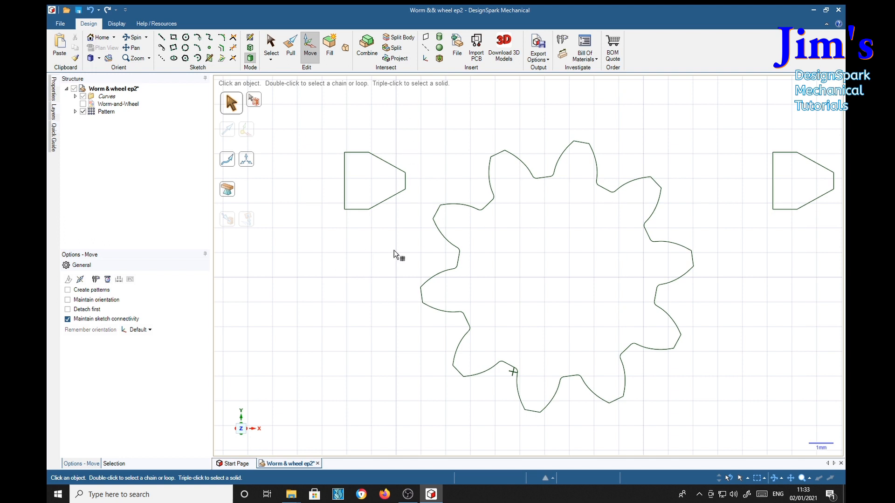
pyautogui.click(386, 202)
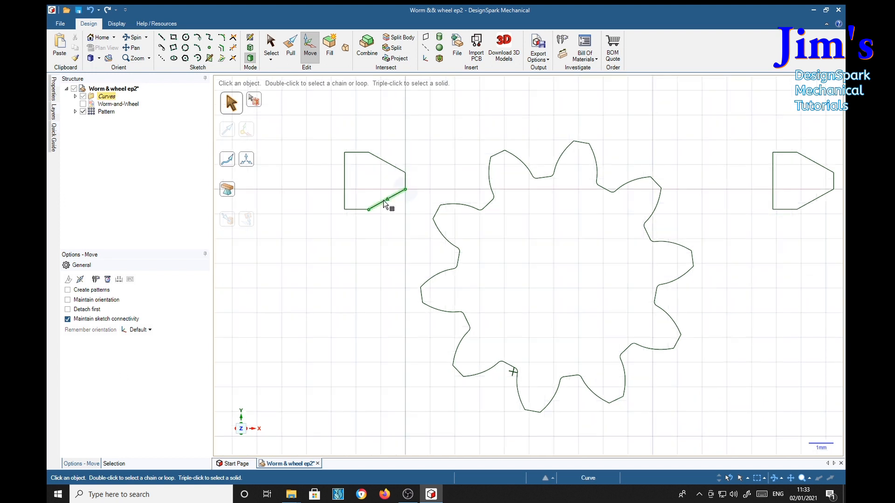
pyautogui.press('k')
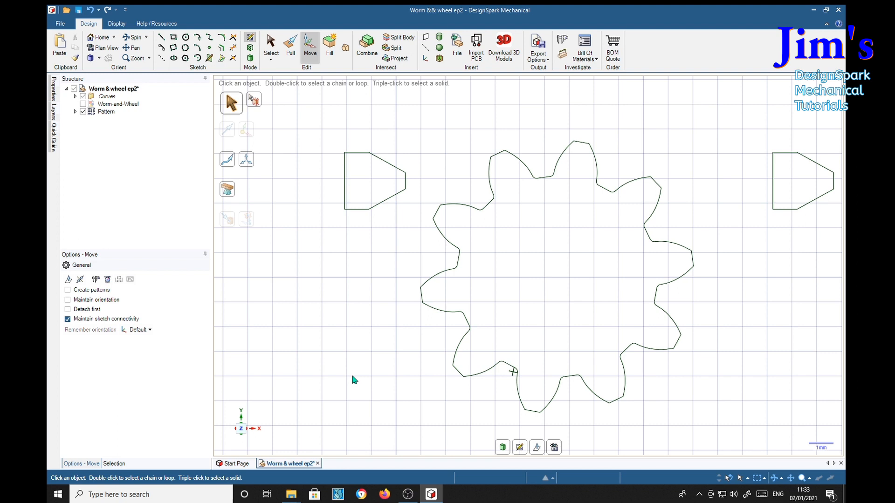
pyautogui.press('d')
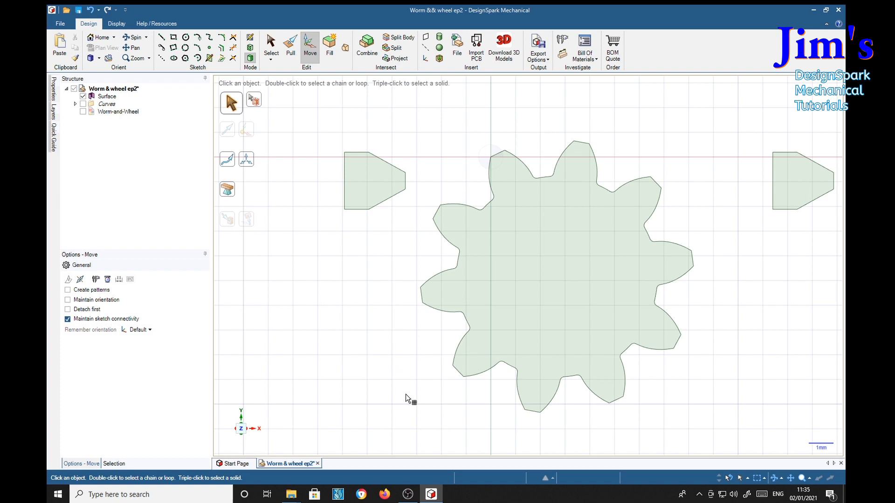
# Place the sketch grid at the gear's centre and rotate it about the vertical axis, perpendicular to the gear face.
pyautogui.click(583, 336)
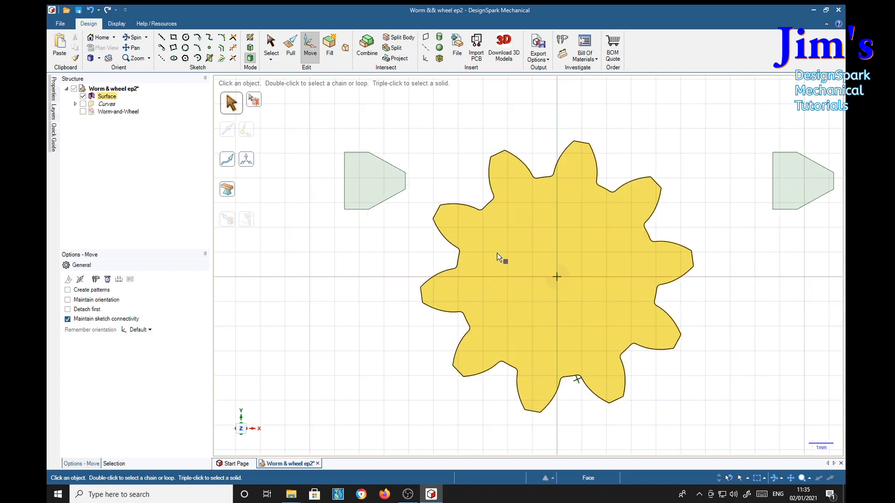
pyautogui.hotkey('ctrl', 'z')
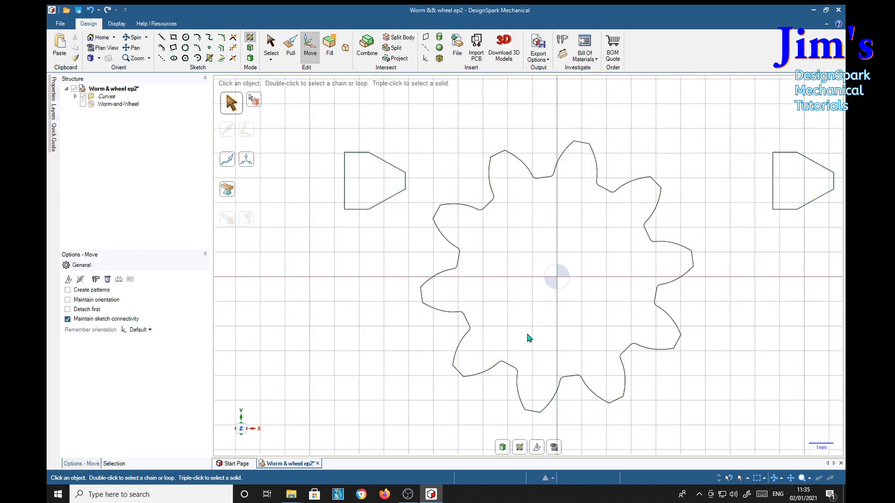
pyautogui.click(536, 449)
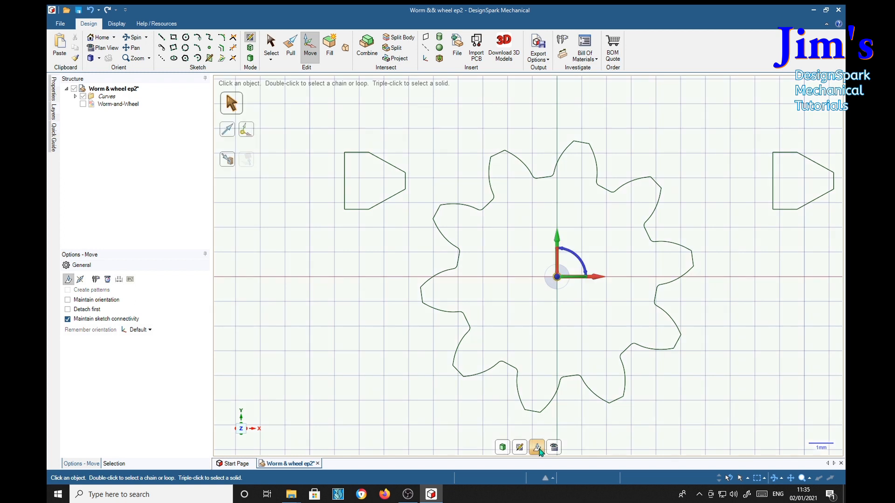
pyautogui.moveTo(780, 255)
pyautogui.mouseDown(button='middle')
pyautogui.moveTo(761, 305)
pyautogui.moveTo(791, 301)
pyautogui.moveTo(751, 331)
pyautogui.moveTo(775, 307)
pyautogui.moveTo(749, 306)
pyautogui.mouseUp(button='middle')
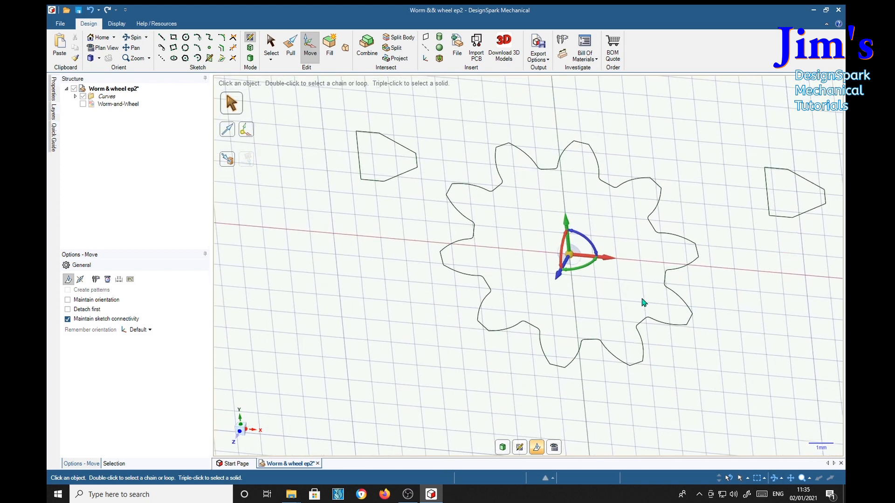
pyautogui.moveTo(581, 272); pyautogui.dragTo(605, 261)
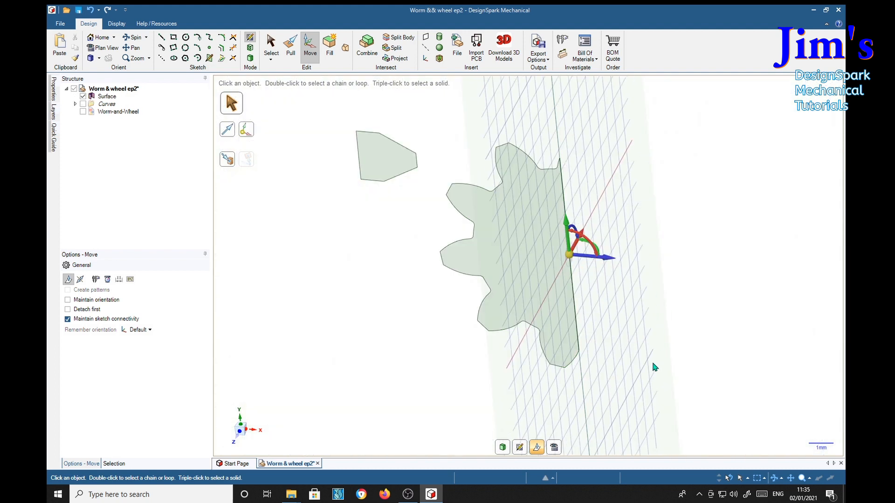
# Sketch a 9.9 mm diameter circle on the vertical axis, 11 mm above the gear's centre.
pyautogui.moveTo(715, 350); pyautogui.dragTo(679, 347, button='middle')
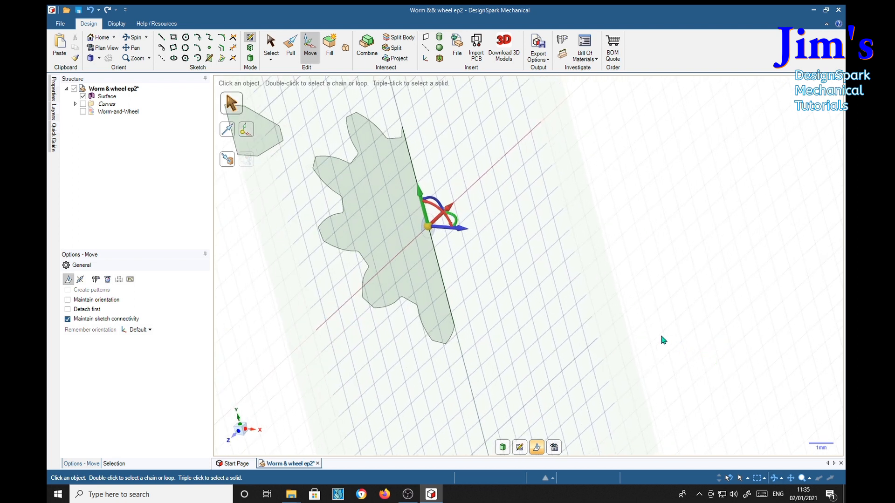
pyautogui.press('v')
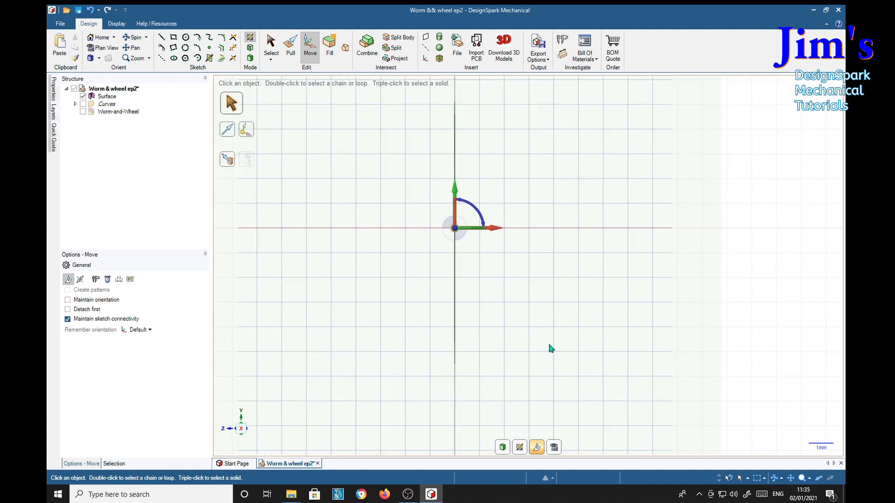
pyautogui.keyDown('shift'); pyautogui.moveTo(570, 164); pyautogui.dragTo(586, 409, button='middle'); pyautogui.keyUp('shift')
pyautogui.scroll(-5, 586, 407)
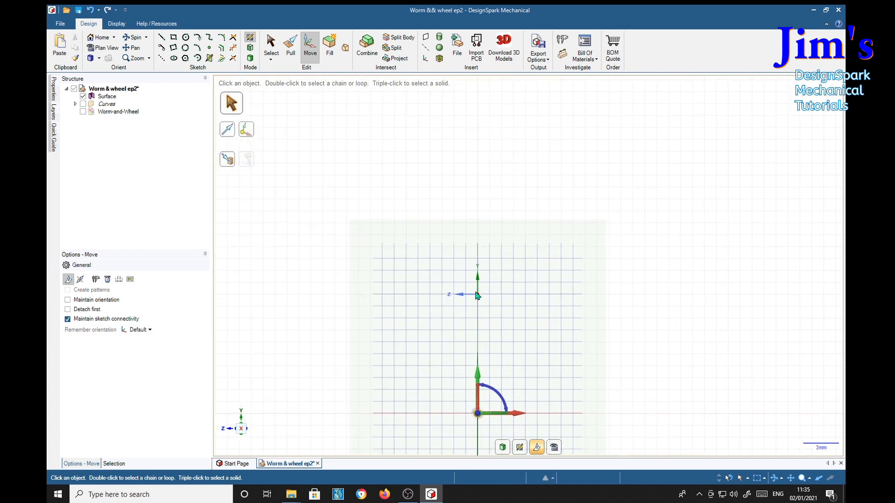
pyautogui.click(186, 37)
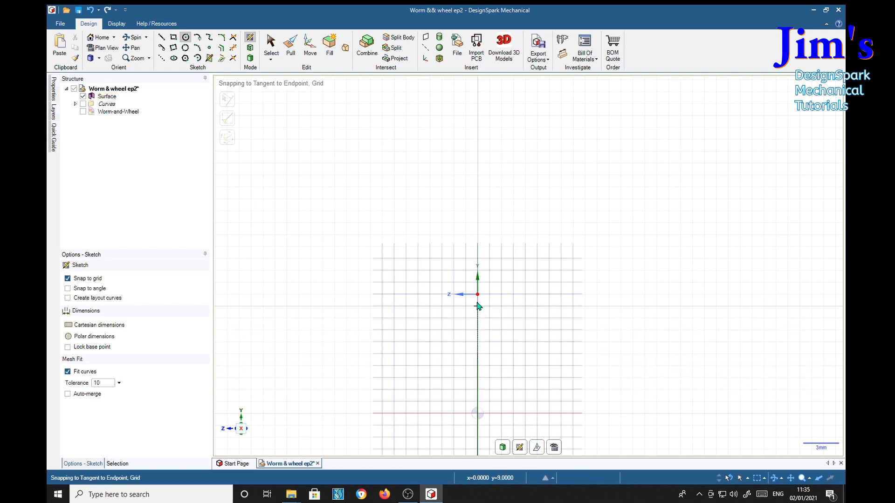
pyautogui.click(478, 282)
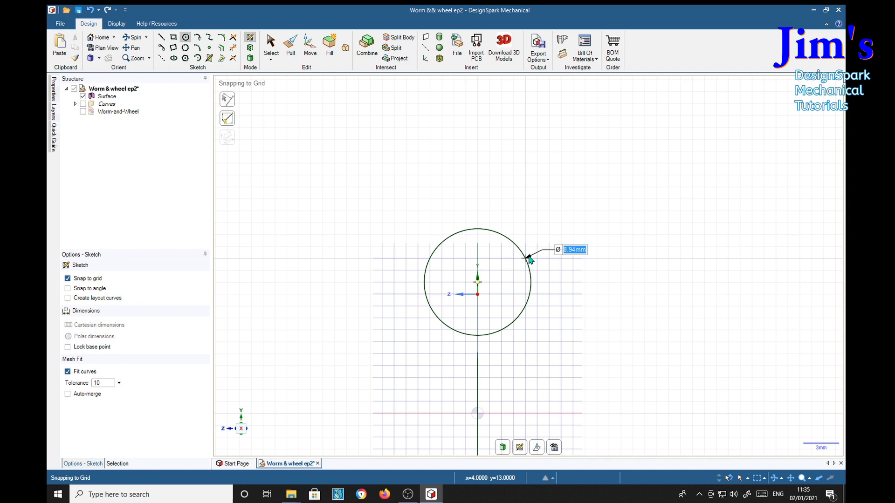
pyautogui.write('9')
pyautogui.press('Return')
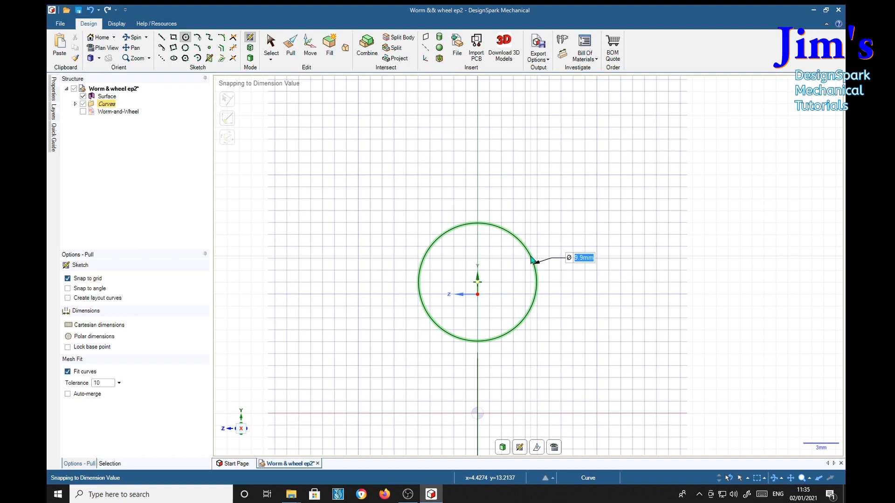
# Pull the circle into a 60 mm long solid cylinder.
pyautogui.press('p')
pyautogui.click(512, 273)
pyautogui.click(513, 274)
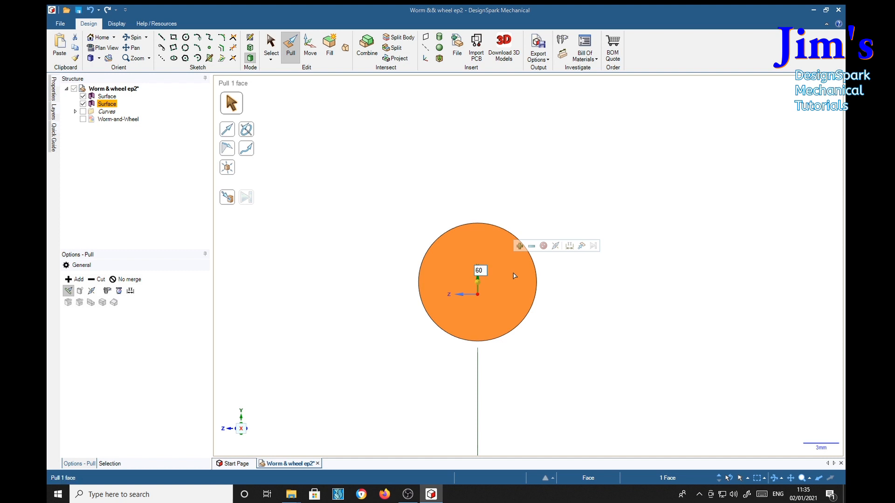
pyautogui.click(477, 282)
pyautogui.press('Return')
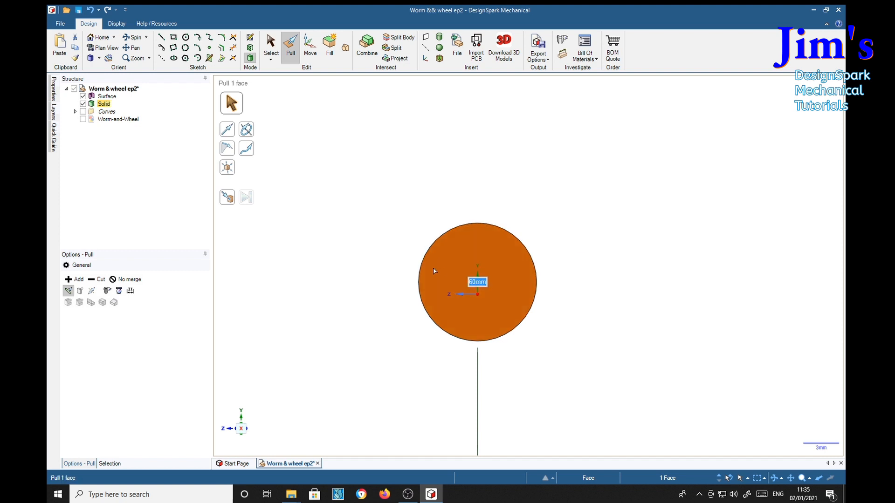
# Sketch a vertical 4.95 mm line on the cylinder's near end face from its centre to the upper edge, and return to 3D mode.
pyautogui.moveTo(549, 395); pyautogui.dragTo(619, 399, button='middle')
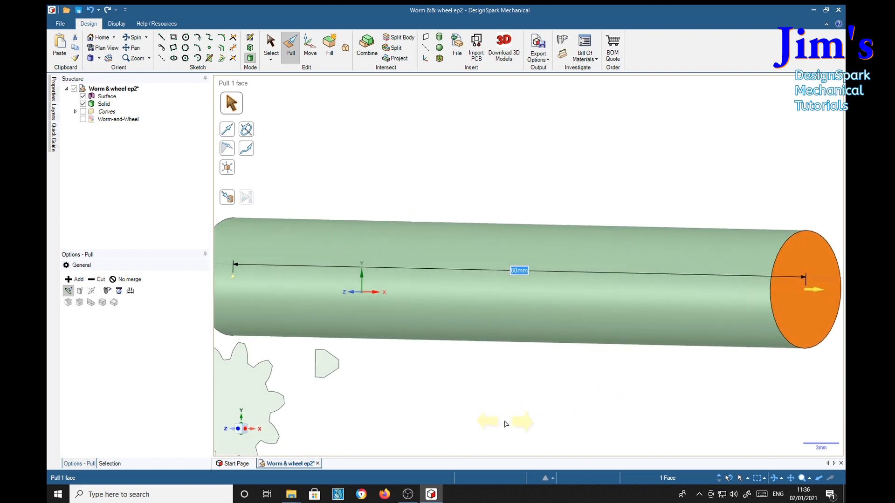
pyautogui.click(238, 430)
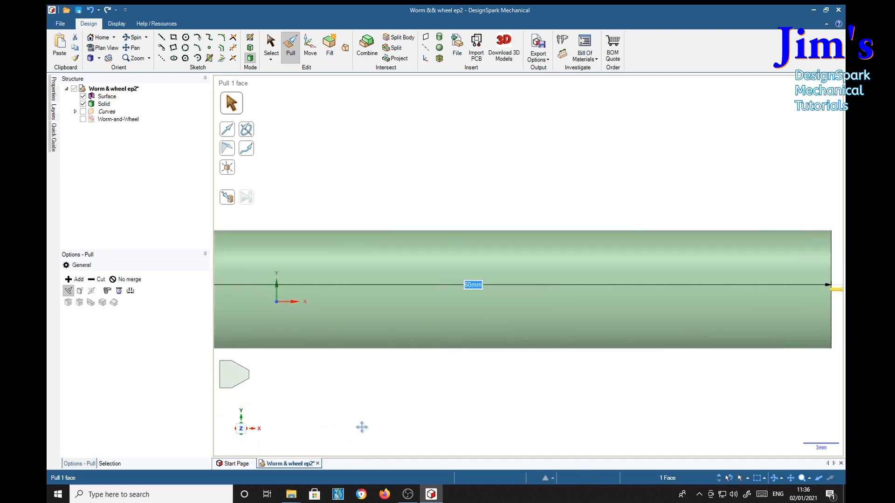
pyautogui.scroll(-4, 440, 426)
pyautogui.keyDown('shift'); pyautogui.moveTo(440, 426); pyautogui.dragTo(549, 369, button='middle'); pyautogui.keyUp('shift')
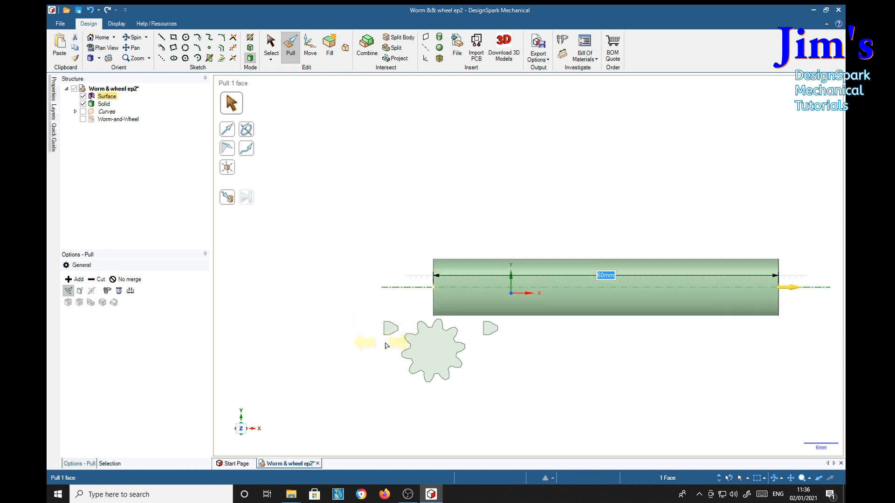
pyautogui.scroll(2, 410, 330)
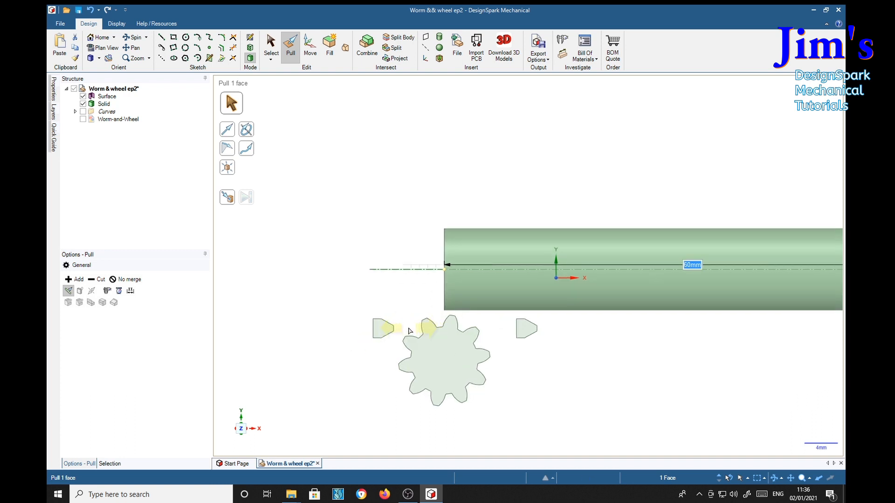
pyautogui.scroll(3, 409, 331)
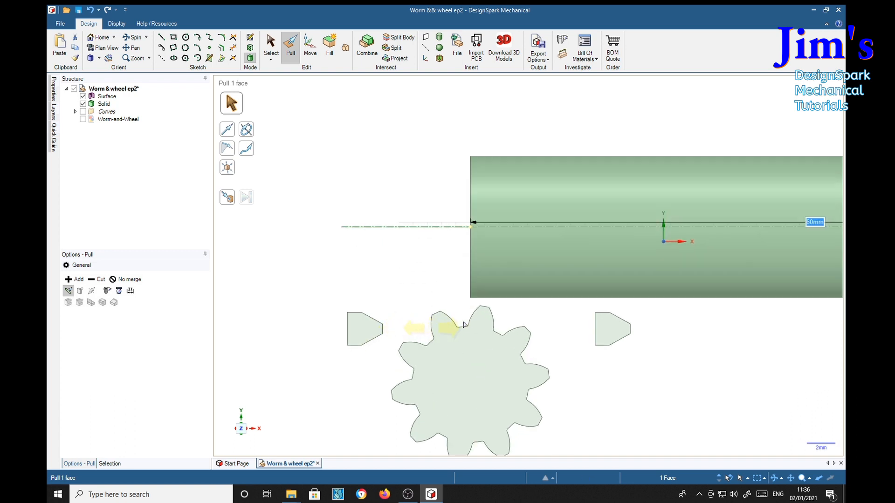
pyautogui.moveTo(392, 292); pyautogui.dragTo(433, 295, button='middle')
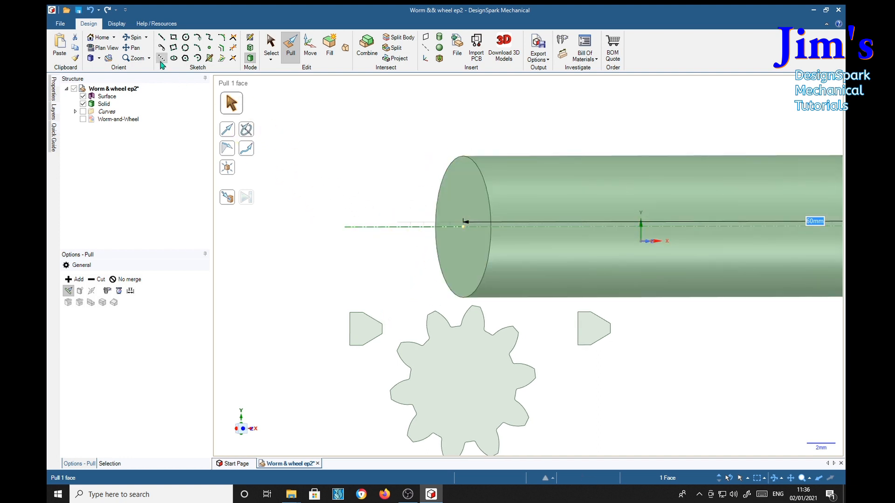
pyautogui.click(271, 44)
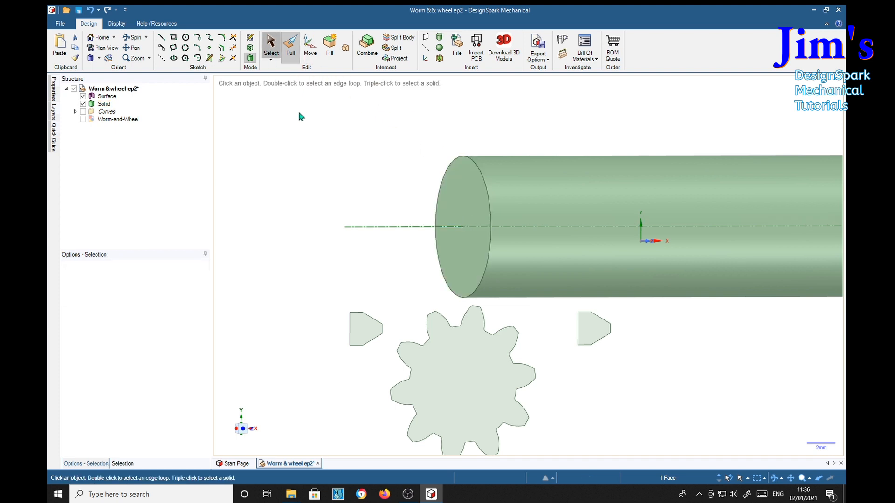
pyautogui.click(475, 204)
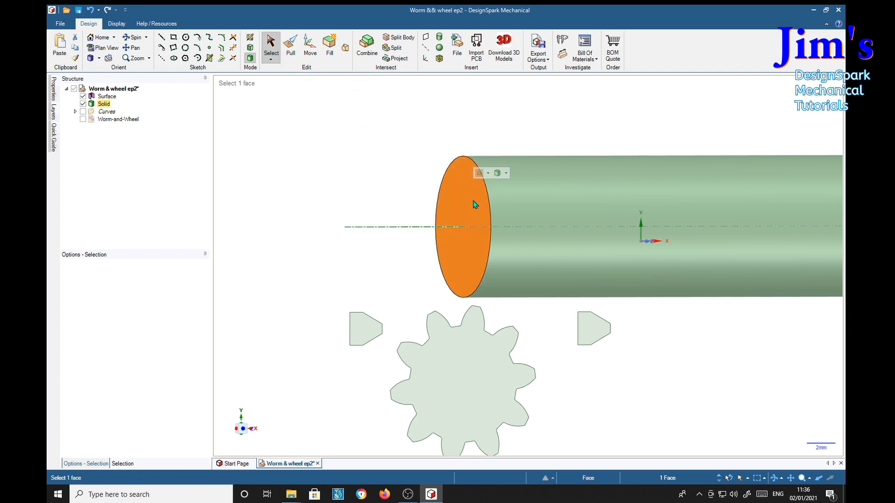
pyautogui.click(162, 37)
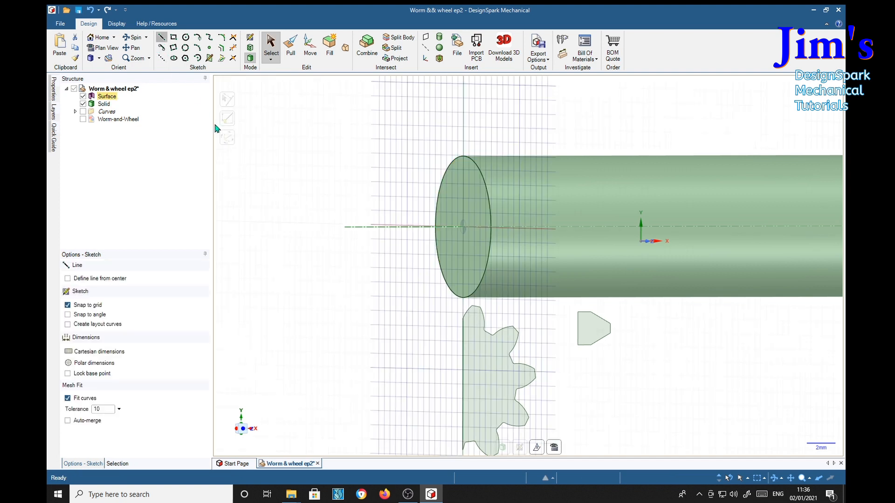
pyautogui.click(463, 228)
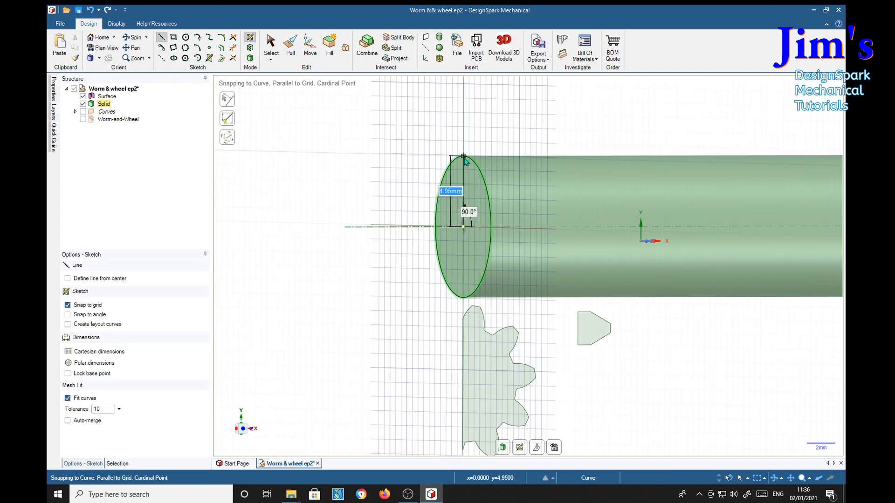
pyautogui.click(463, 157)
pyautogui.press('Escape')
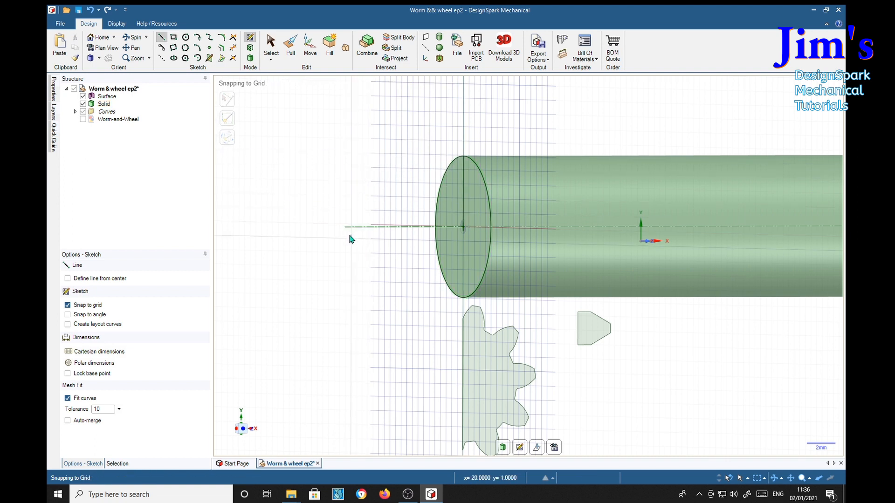
pyautogui.press('d')
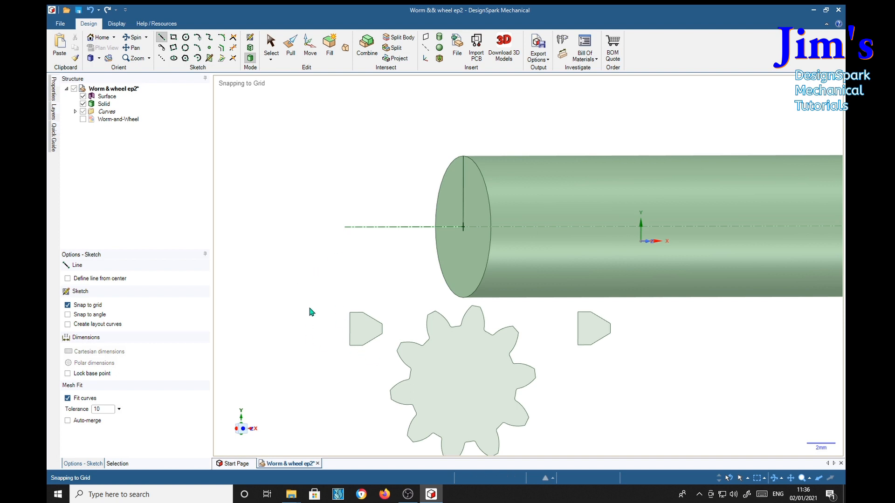
# Rotate the separate tooth profile on the near-end side of the gear by 90° in its plane so its tip points up.
pyautogui.click(310, 47)
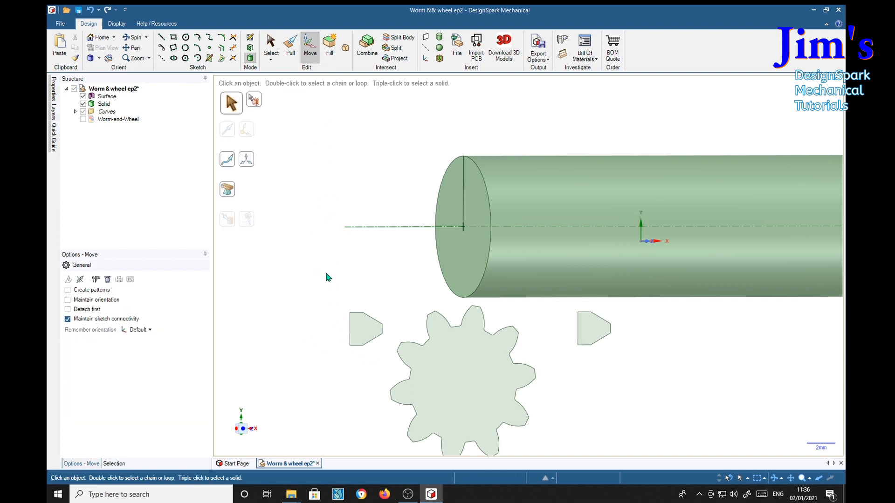
pyautogui.moveTo(330, 295); pyautogui.dragTo(394, 363)
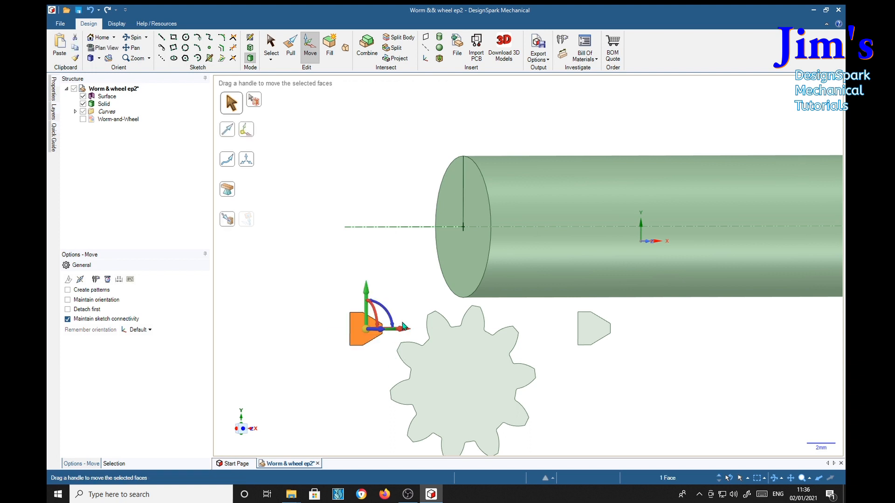
pyautogui.moveTo(393, 320); pyautogui.dragTo(365, 296)
pyautogui.write('90')
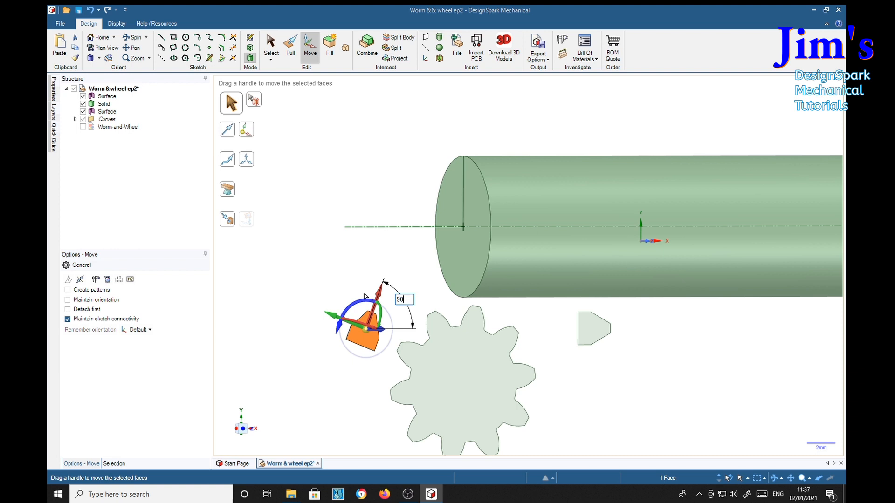
pyautogui.press('Return')
# Anchor the tooth profile at its left shoulder corner and move it up to the upper end of the line on the cylinder's end face.
pyautogui.scroll(-2, 350, 376)
pyautogui.scroll(5, 350, 375)
pyautogui.scroll(2, 357, 358)
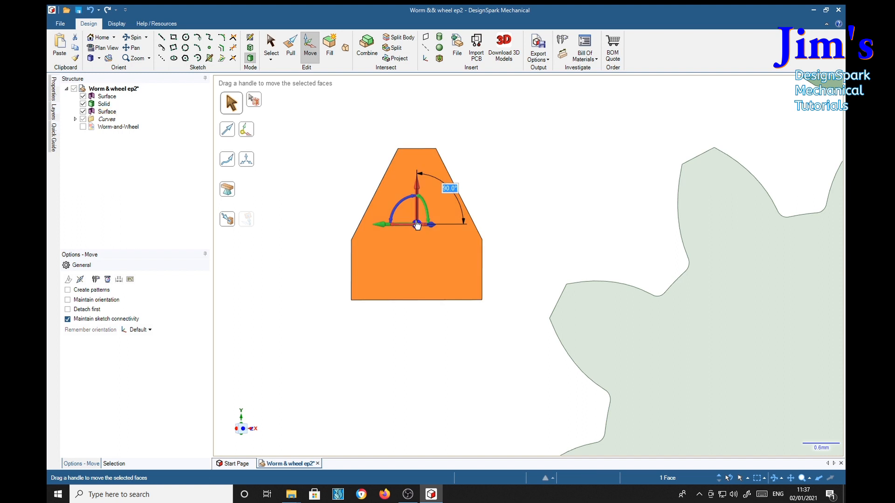
pyautogui.moveTo(416, 225); pyautogui.dragTo(351, 239)
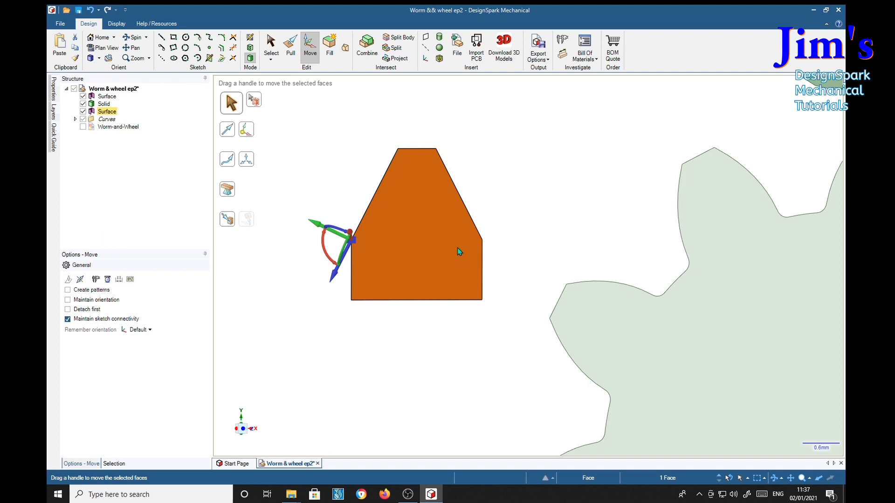
pyautogui.keyDown('shift'); pyautogui.moveTo(585, 206); pyautogui.dragTo(489, 306, button='middle'); pyautogui.keyUp('shift')
pyautogui.scroll(-2, 499, 274)
pyautogui.click(230, 220)
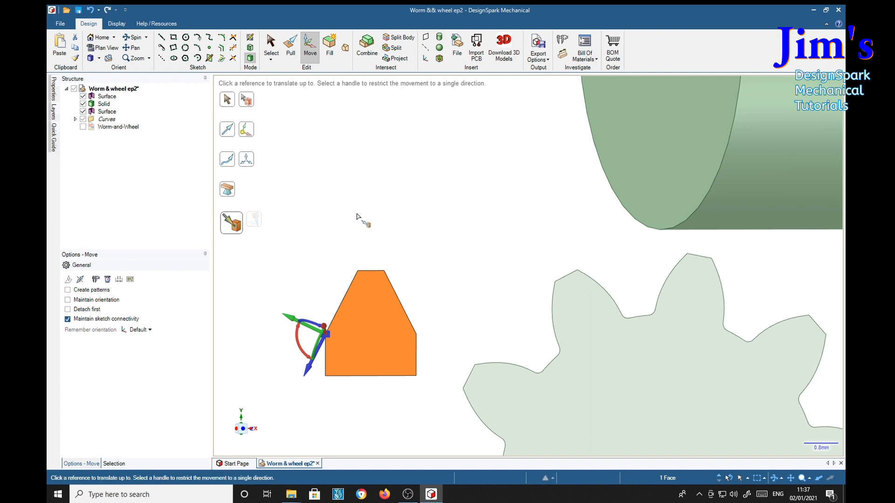
pyautogui.scroll(-3, 527, 167)
pyautogui.keyDown('shift'); pyautogui.moveTo(530, 166); pyautogui.dragTo(449, 256, button='middle'); pyautogui.keyUp('shift')
pyautogui.keyDown('shift'); pyautogui.moveTo(447, 181); pyautogui.dragTo(393, 255, button='middle'); pyautogui.keyUp('shift')
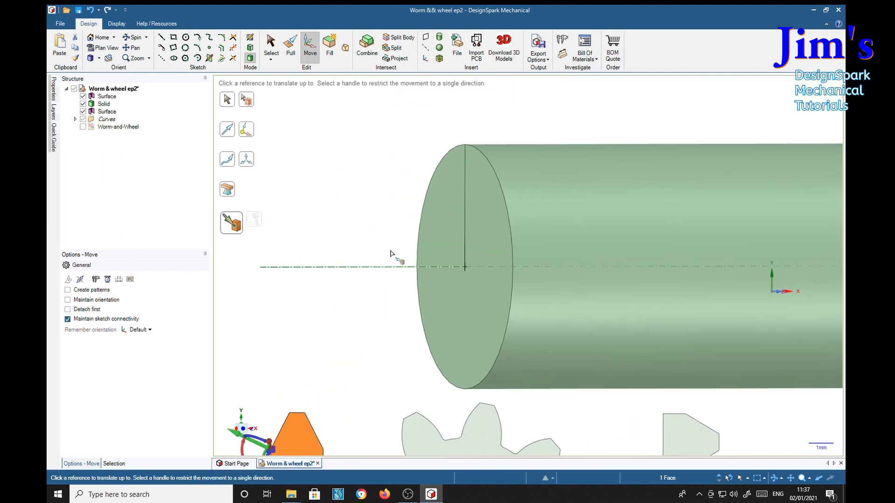
pyautogui.click(465, 147)
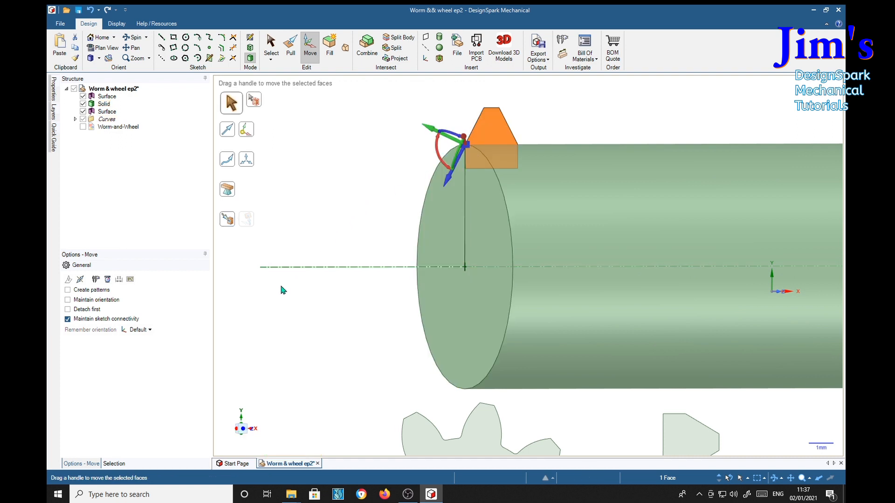
pyautogui.click(312, 303)
# Set up a Pull revolve of the tooth profile about the cylinder's axis as a right-handed helix.
pyautogui.moveTo(356, 183); pyautogui.dragTo(315, 185, button='middle')
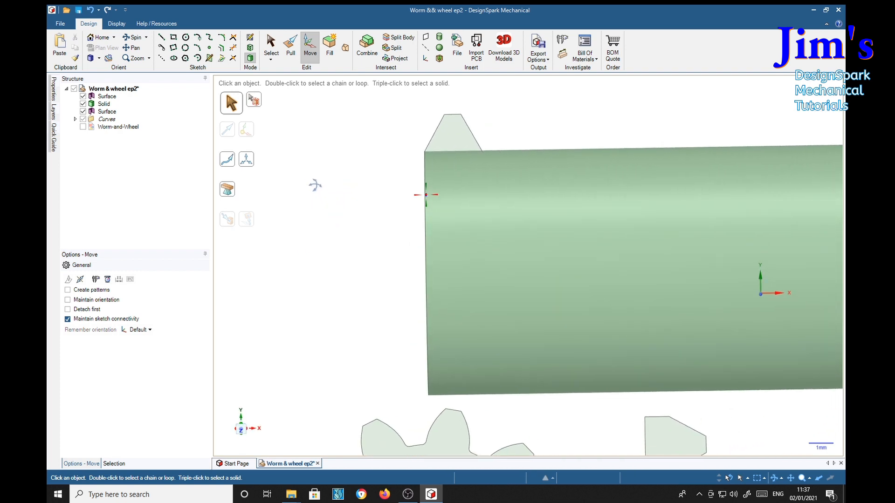
pyautogui.moveTo(345, 236); pyautogui.dragTo(326, 239, button='middle')
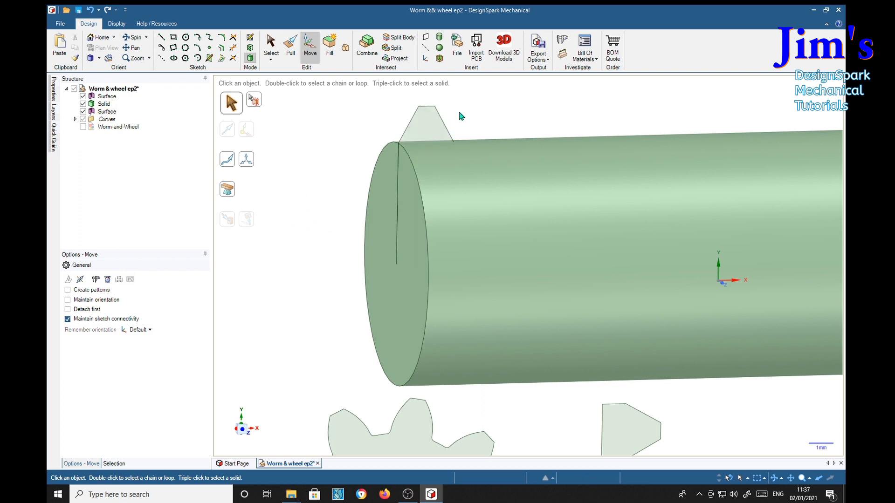
pyautogui.click(438, 130)
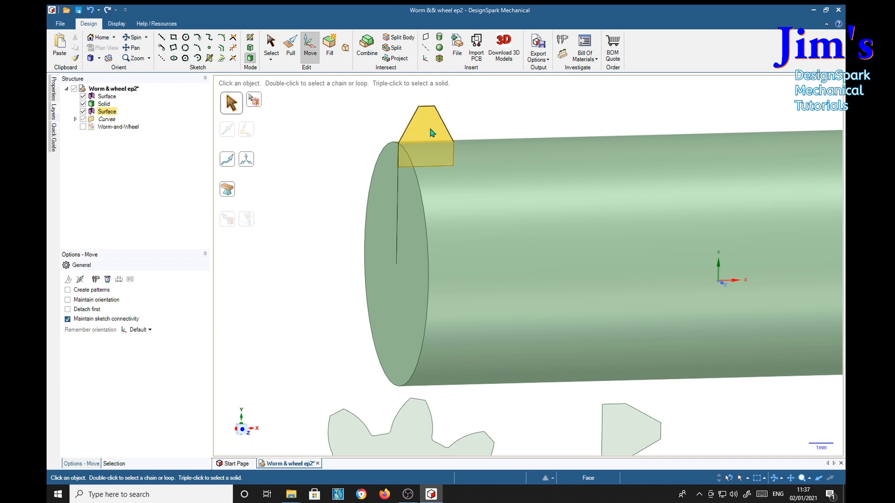
pyautogui.click(297, 225)
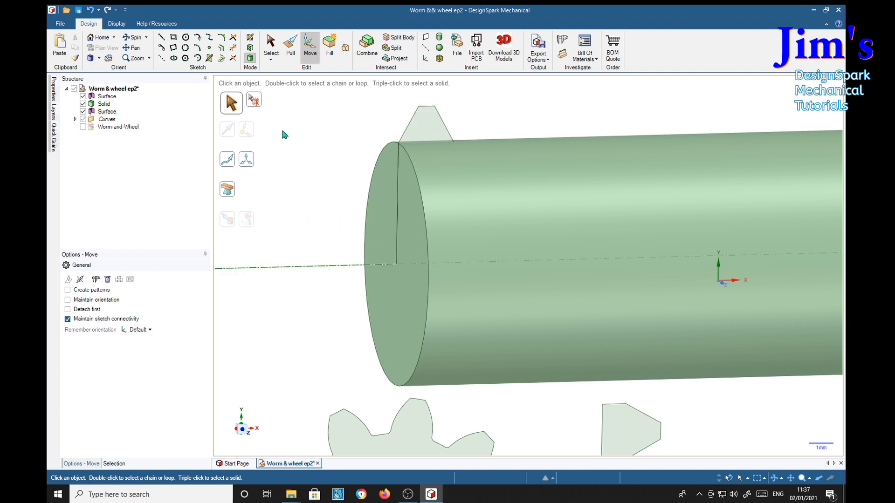
pyautogui.click(291, 47)
pyautogui.click(422, 125)
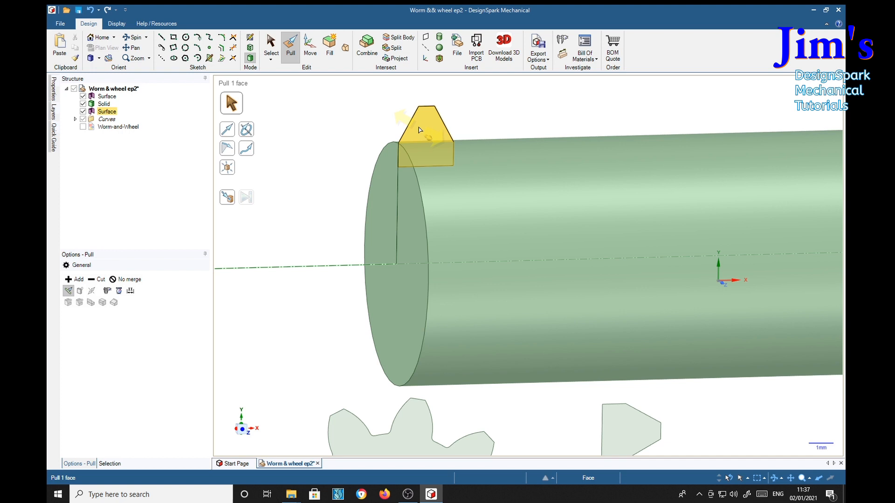
pyautogui.click(249, 132)
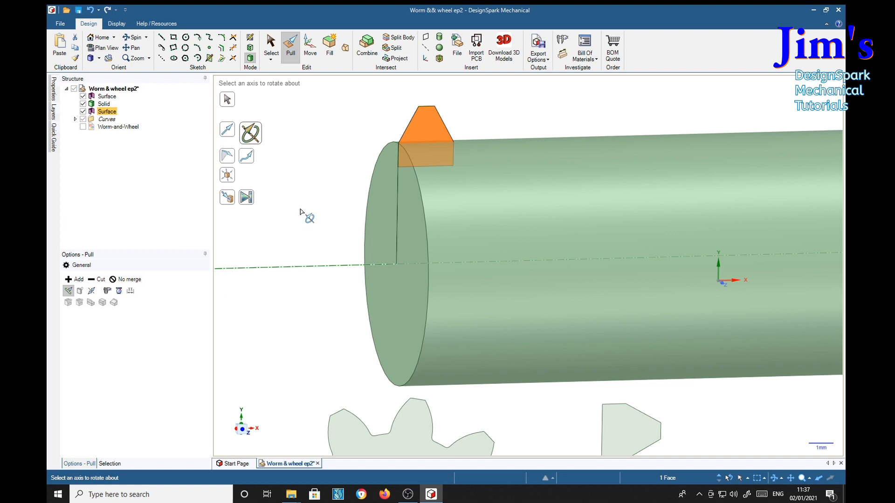
pyautogui.click(287, 268)
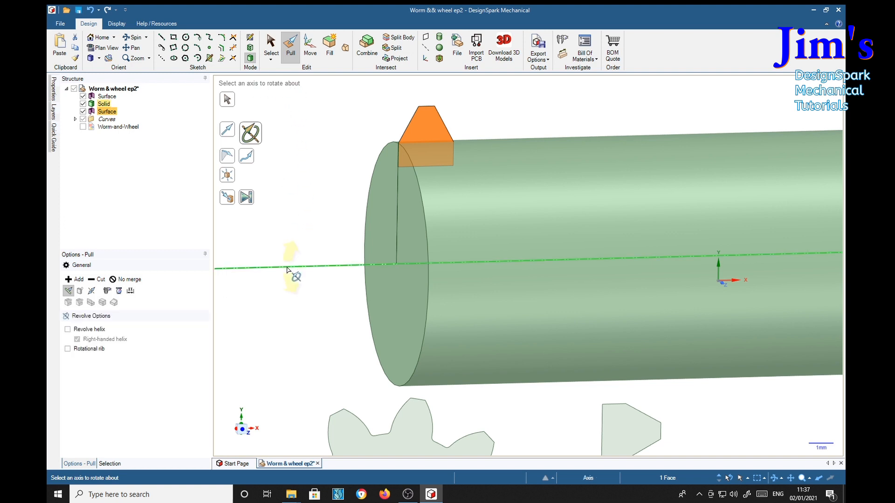
pyautogui.click(287, 268)
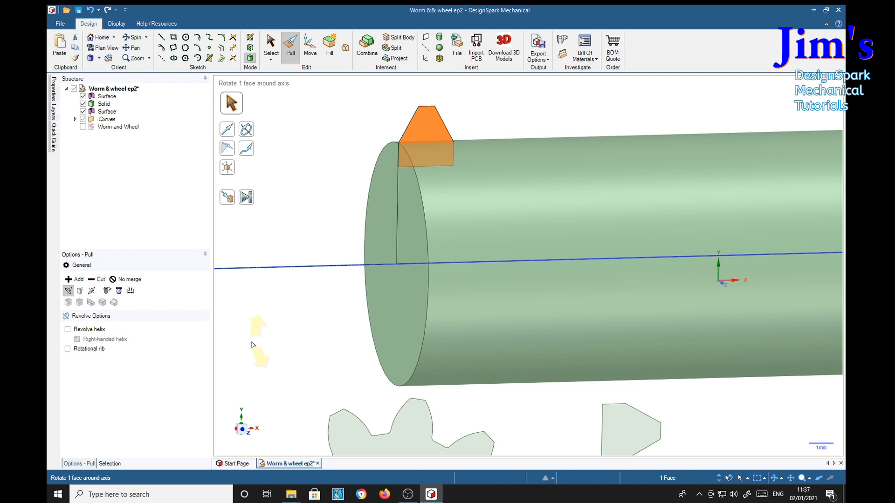
pyautogui.click(67, 330)
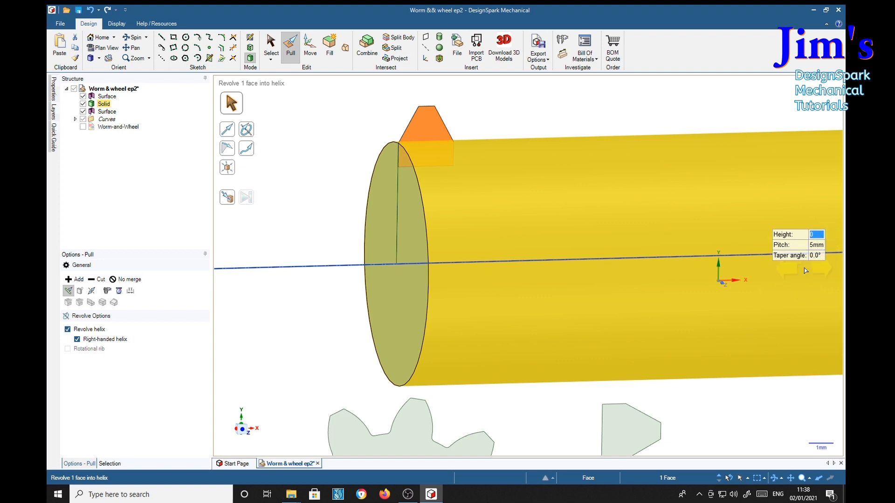
# Set the helix pitch to 3.186 mm and a height reaching nearly to the shaft's far end, and create the worm thread.
pyautogui.click(820, 246)
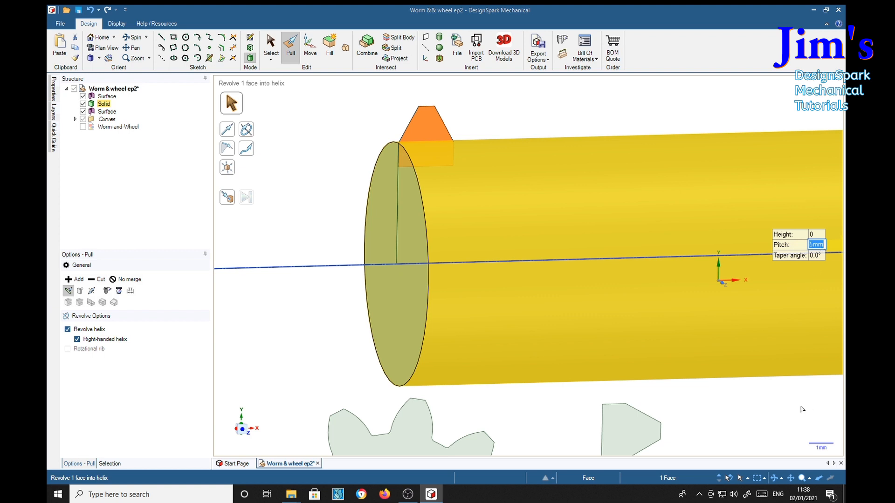
pyautogui.write('3.186')
pyautogui.press('Return')
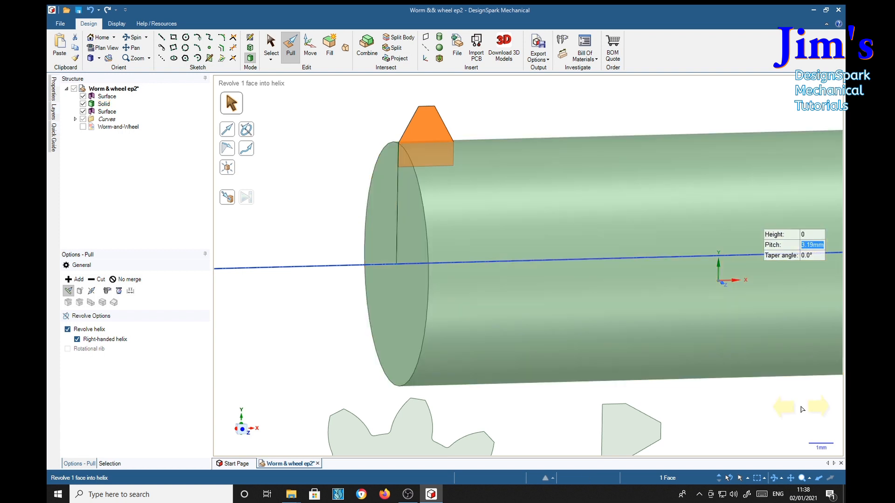
pyautogui.click(812, 235)
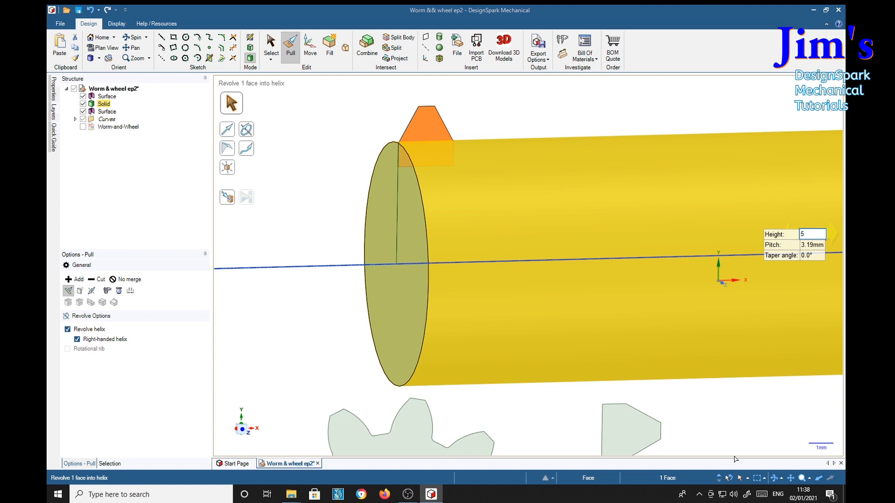
pyautogui.press('Return')
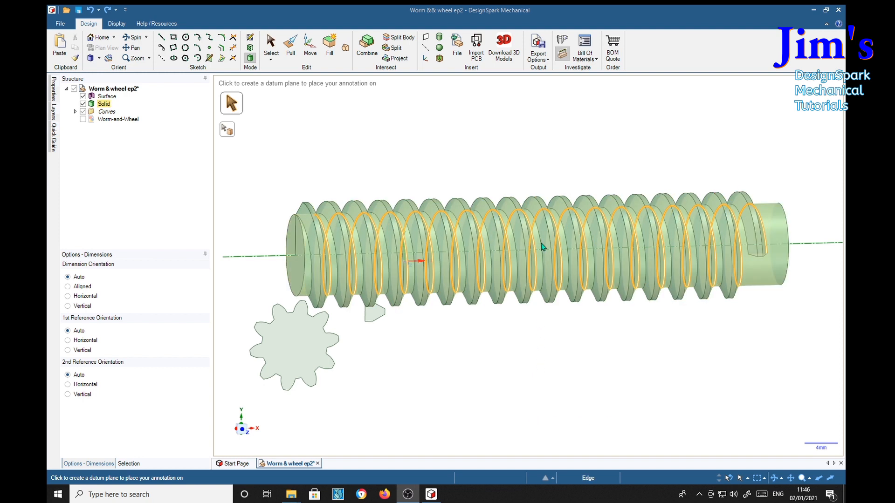
# Start a sketch on the horizontal plane through the worm's axis and show its section in plan view.
pyautogui.click(242, 431)
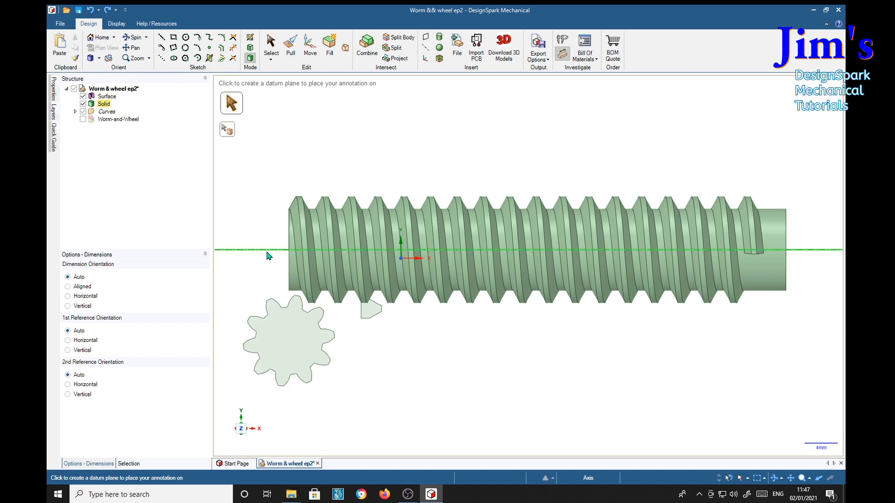
pyautogui.click(272, 48)
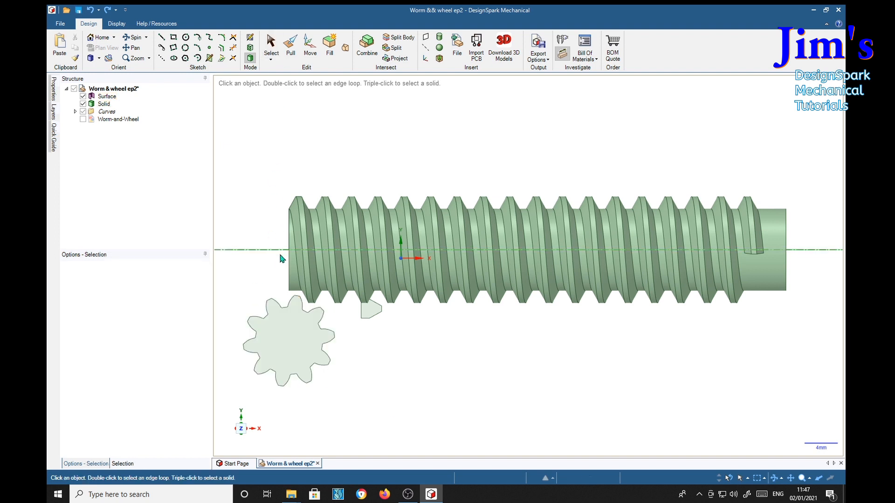
pyautogui.press('k')
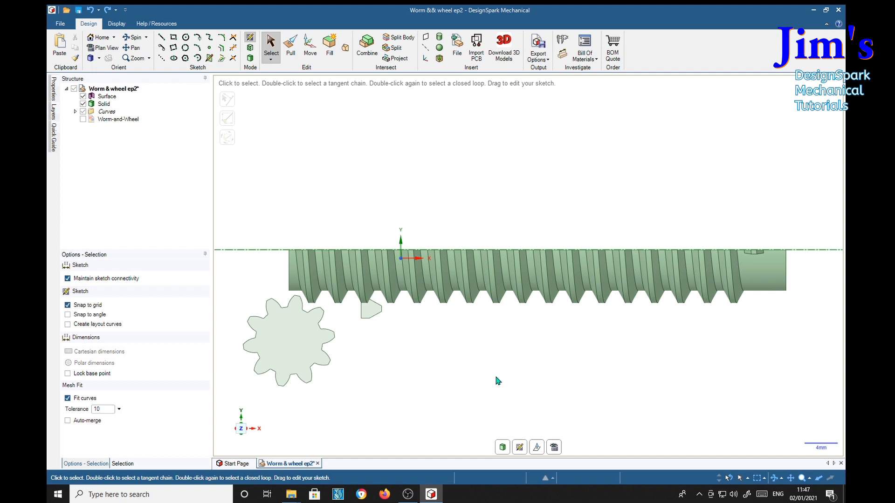
pyautogui.press('v')
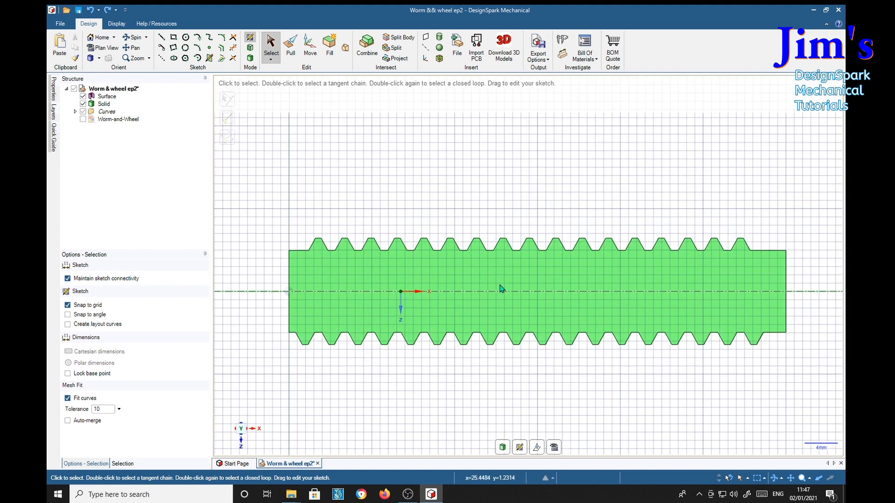
# Sketch a construction line about 15.43 mm long, perpendicular to the axis, from a lower thread crest's right corner past the opposite crests.
pyautogui.scroll(5, 501, 290)
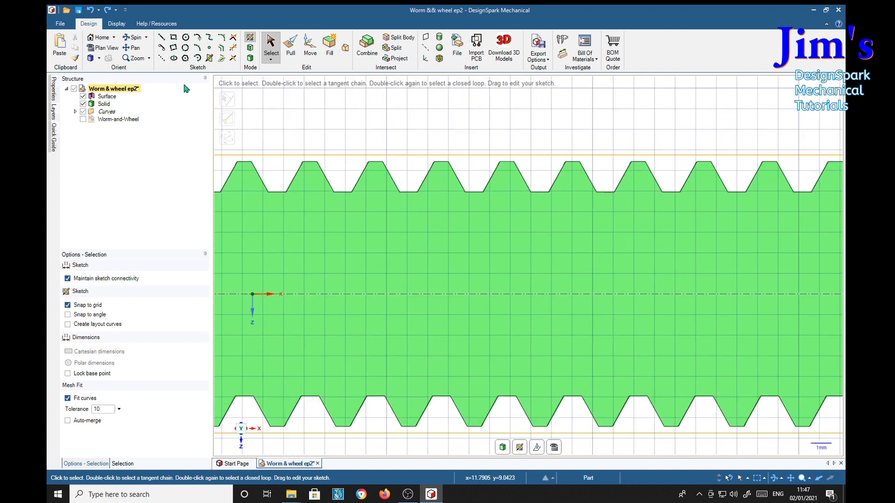
pyautogui.click(161, 58)
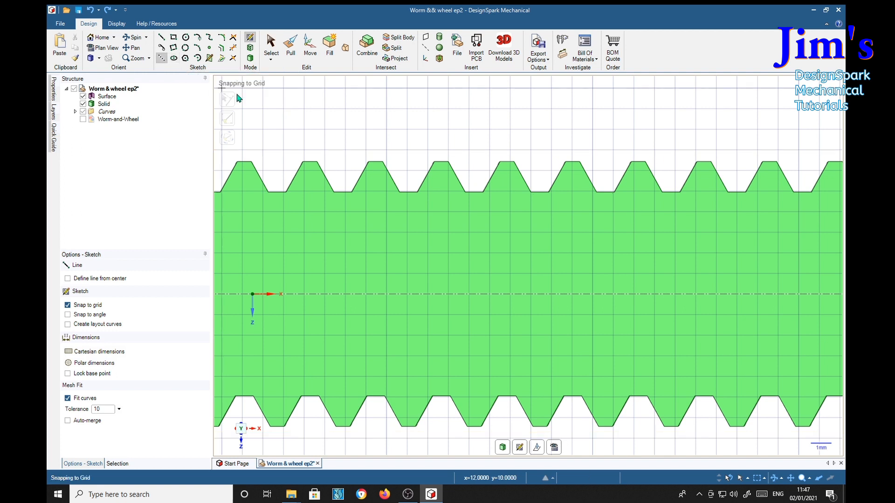
pyautogui.click(482, 428)
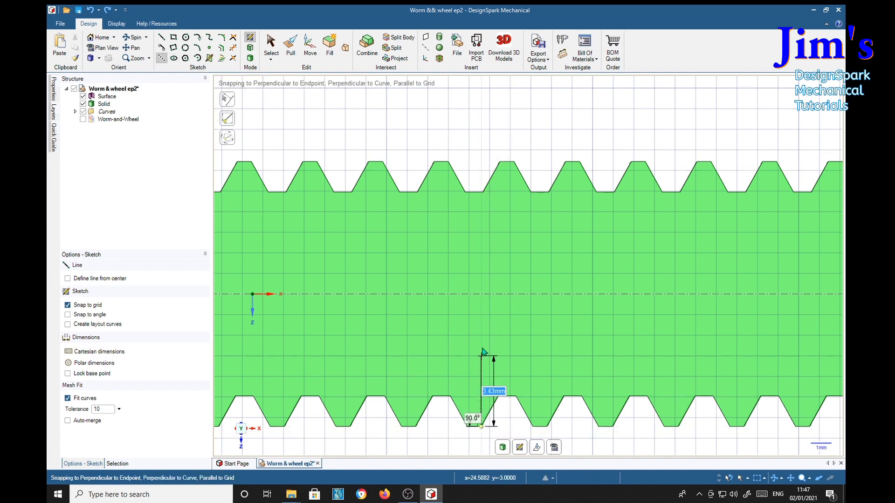
pyautogui.click(482, 111)
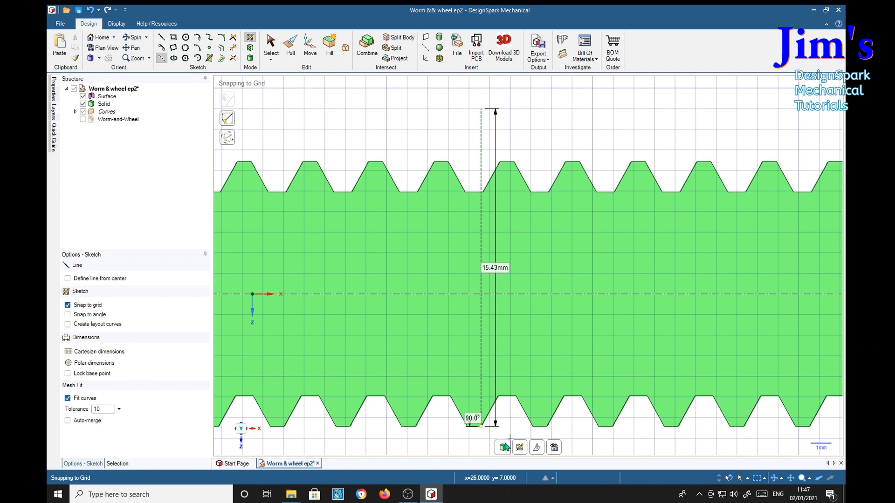
# Sketch a slanted construction line about 12.96 mm long from the same lower crest corner to the right corner of the adjacent opposite crest.
pyautogui.click(481, 427)
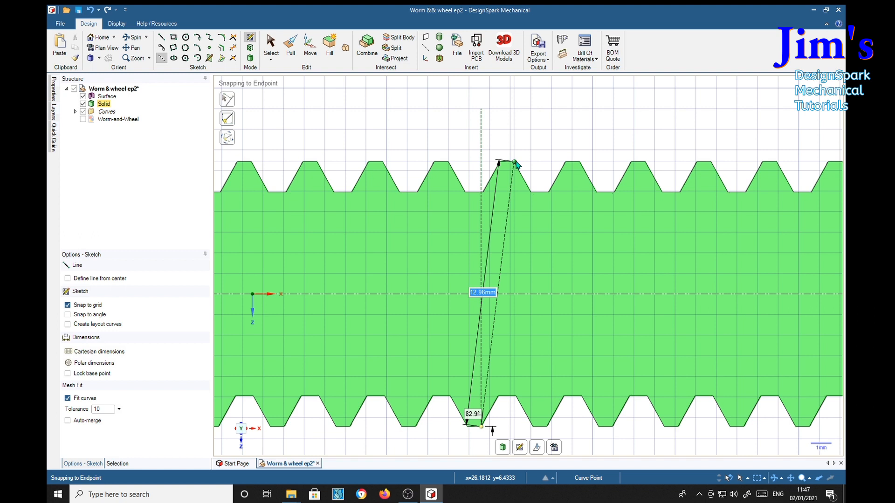
pyautogui.press('Escape')
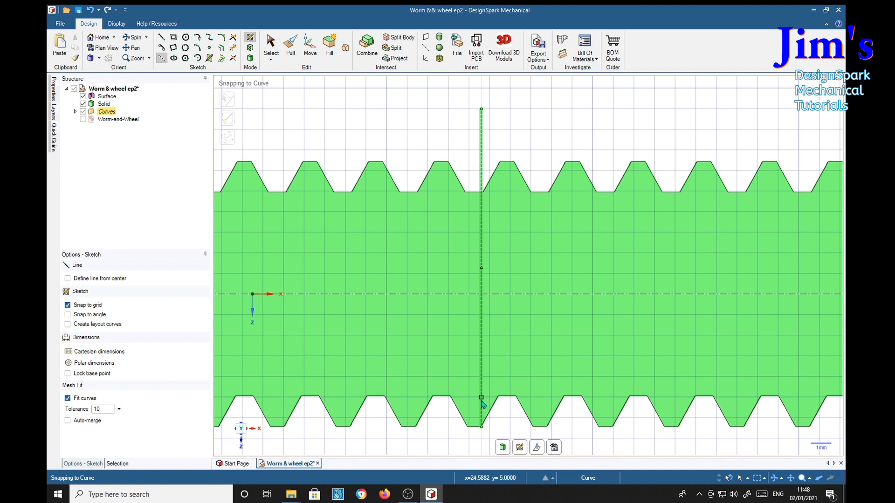
pyautogui.click(481, 427)
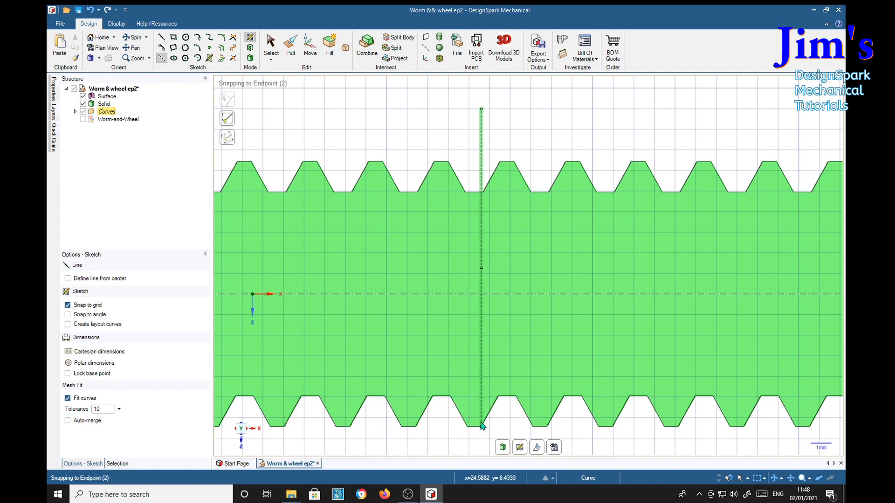
pyautogui.click(515, 164)
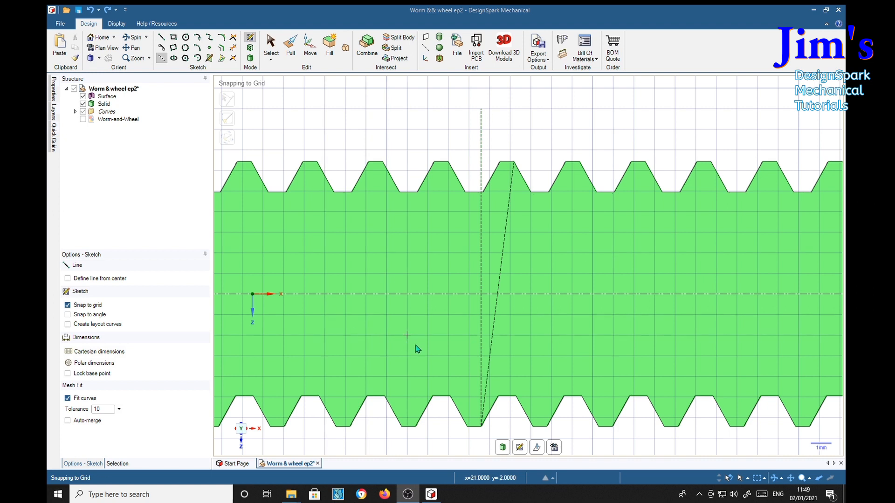
# Sketch a second perpendicular construction line about 15.43 mm long from the midpoint of the neighbouring lower crest on the left.
pyautogui.click(409, 427)
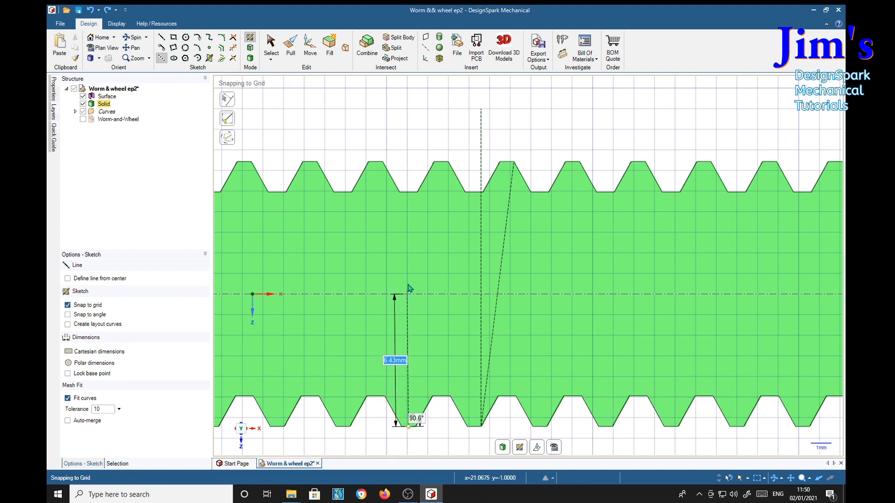
pyautogui.click(410, 109)
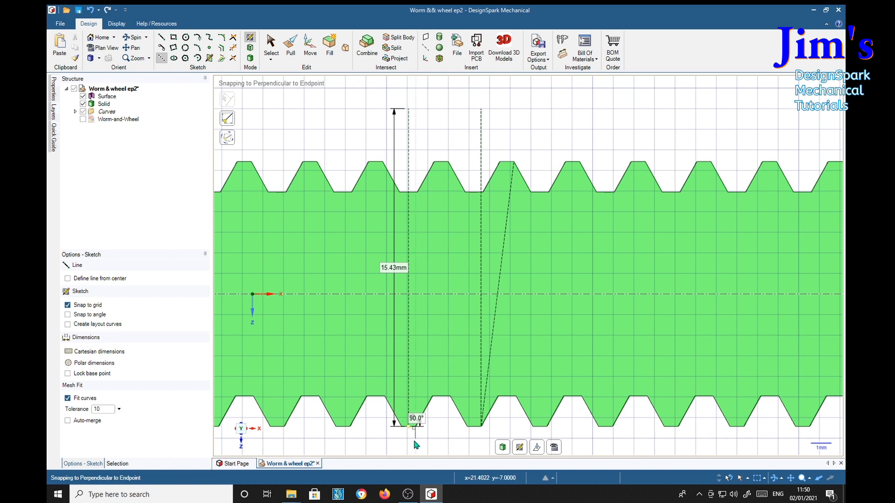
# Sketch a slanted construction line about 12.96 mm long from the lower crest's midpoint to the adjacent opposite crest's midpoint.
pyautogui.click(409, 427)
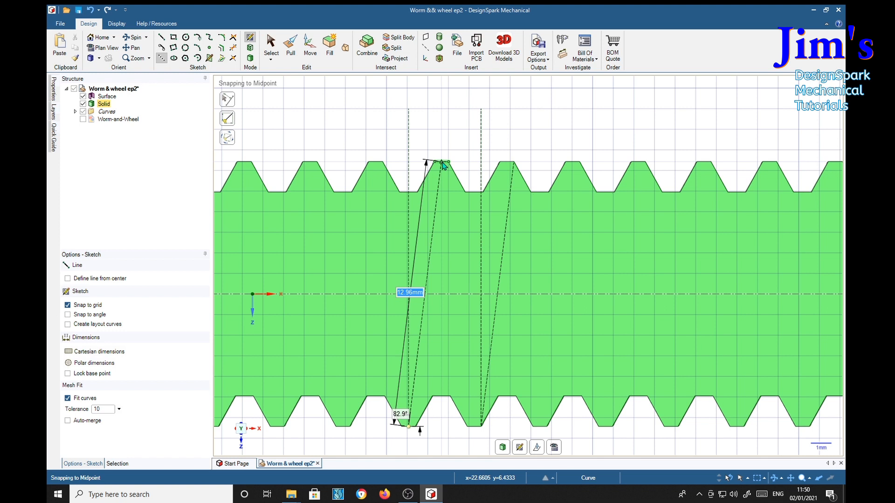
pyautogui.press('Escape')
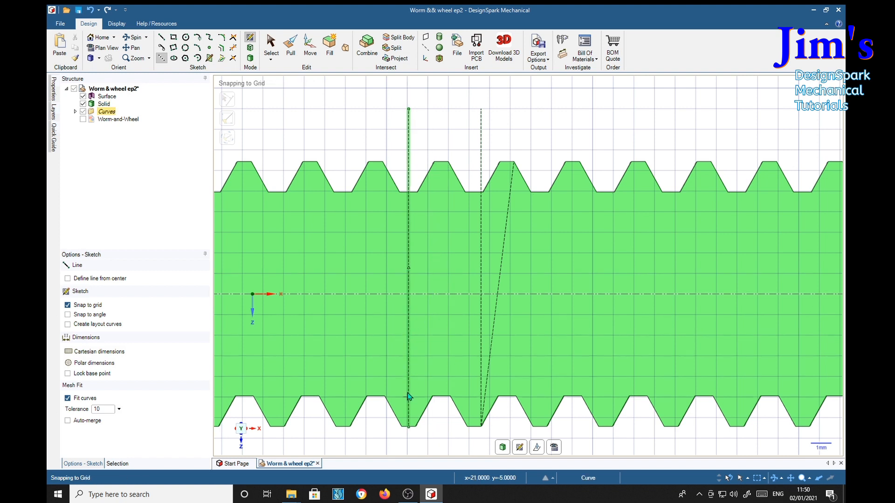
pyautogui.click(408, 427)
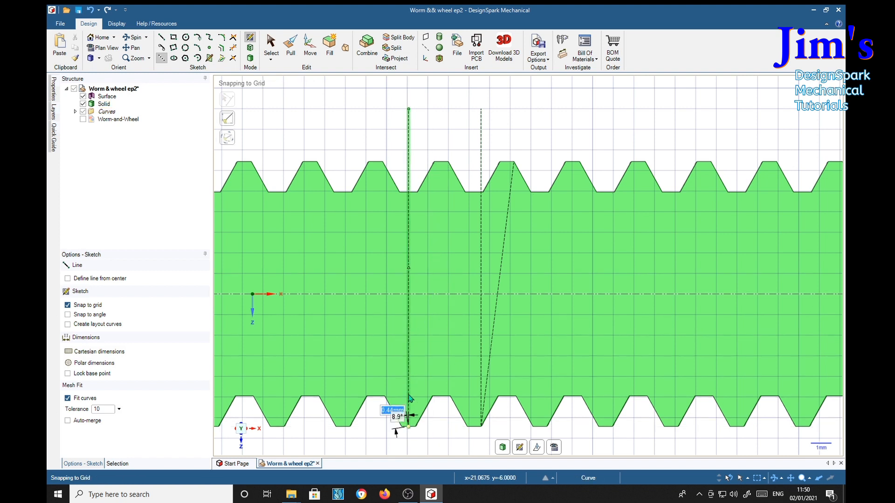
pyautogui.click(441, 163)
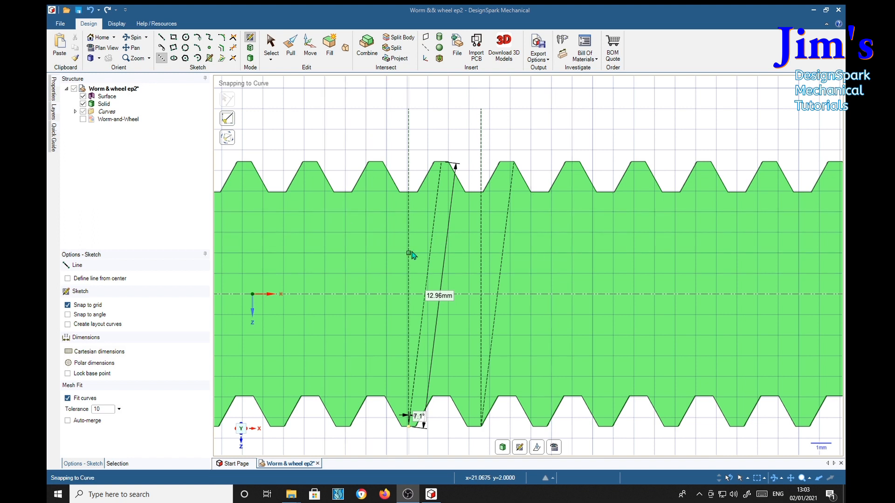
pyautogui.press('Escape')
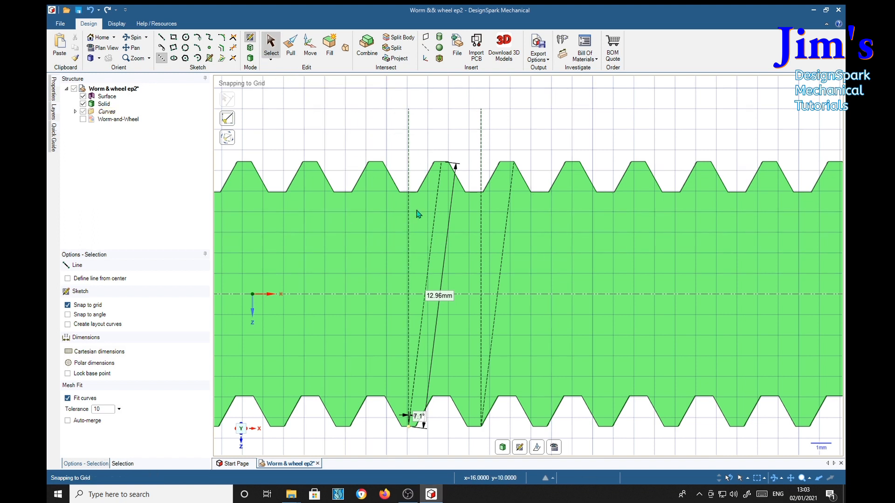
# Delete the two perpendicular and two slanted construction lines from the worm section and return to 3D mode.
pyautogui.click(408, 243)
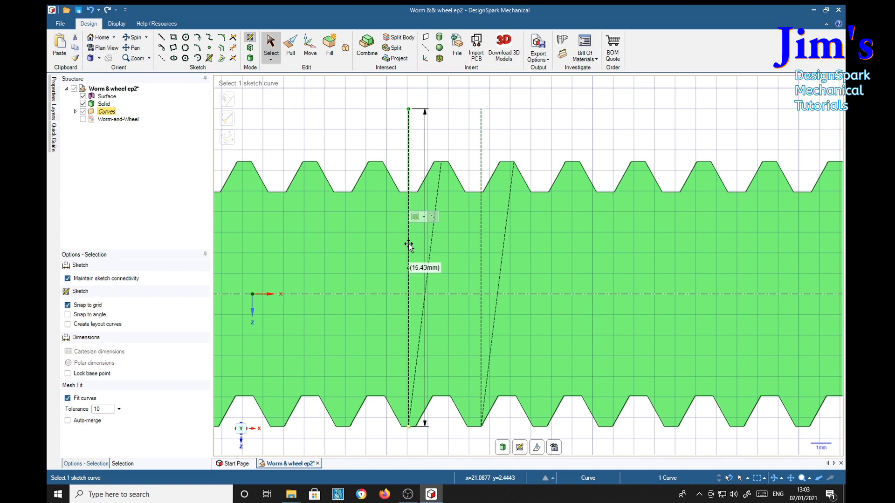
pyautogui.press('Delete')
pyautogui.click(429, 252)
pyautogui.press('Delete')
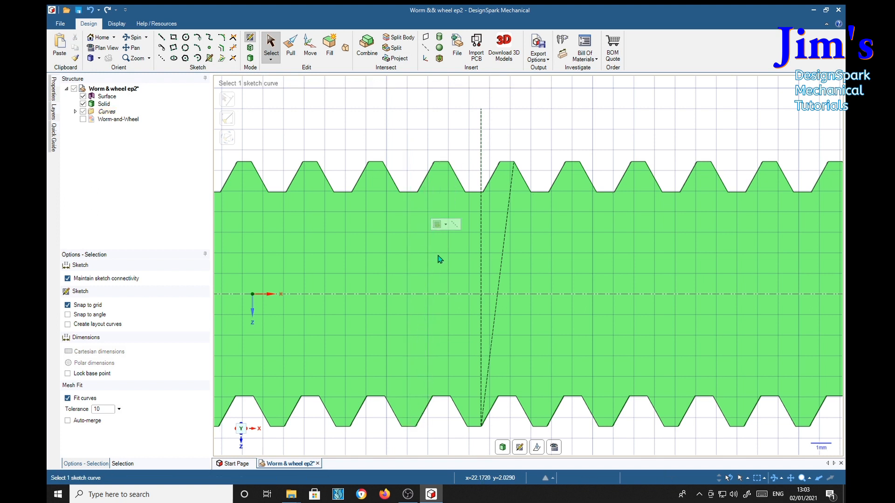
pyautogui.click(482, 242)
pyautogui.press('Delete')
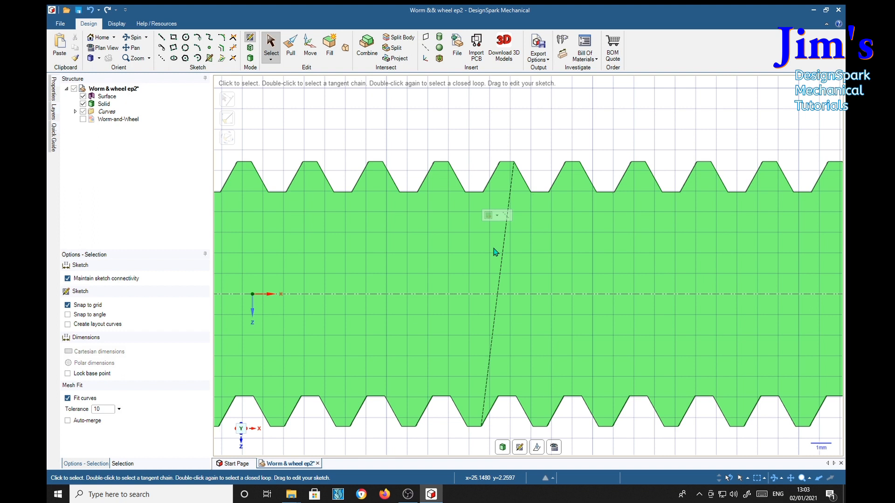
pyautogui.click(503, 250)
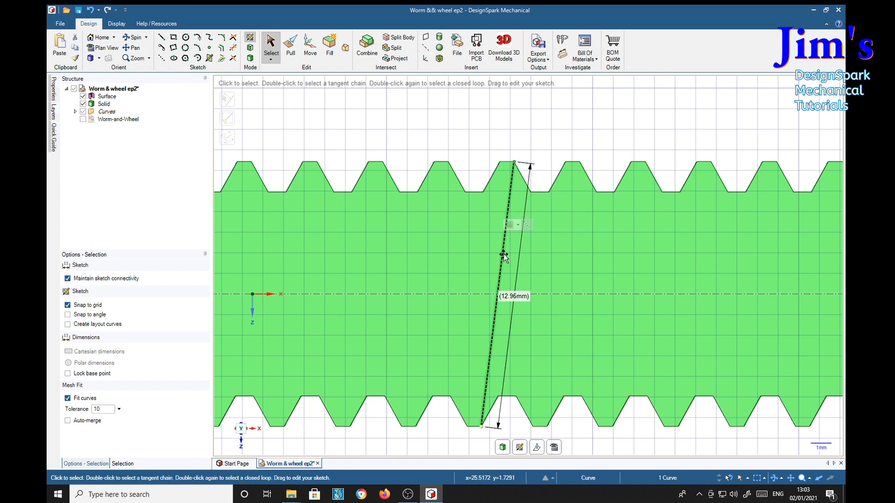
pyautogui.press('Delete')
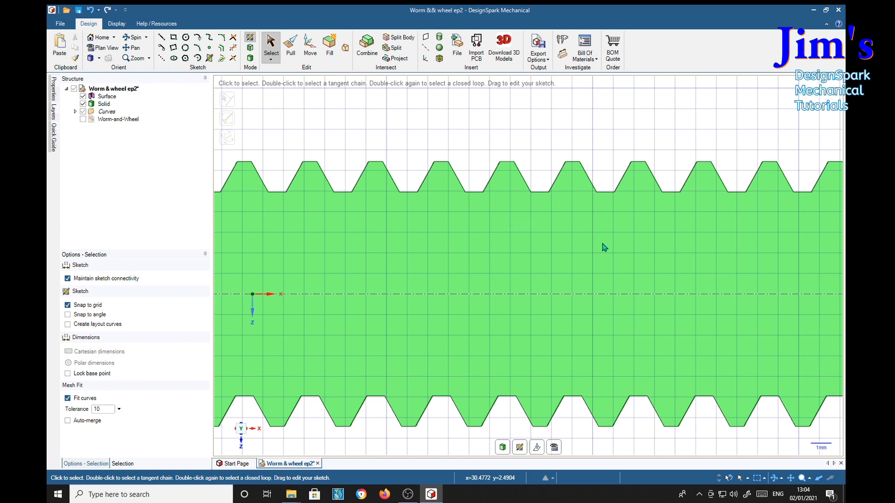
pyautogui.press('d')
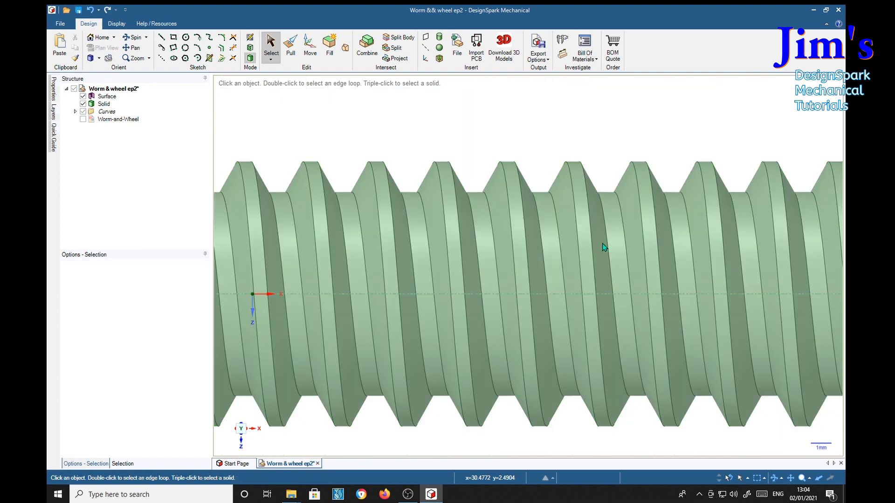
# Move the gear profile surface above the worm's end 2 mm along the positive Z direction.
pyautogui.scroll(-5, 491, 344)
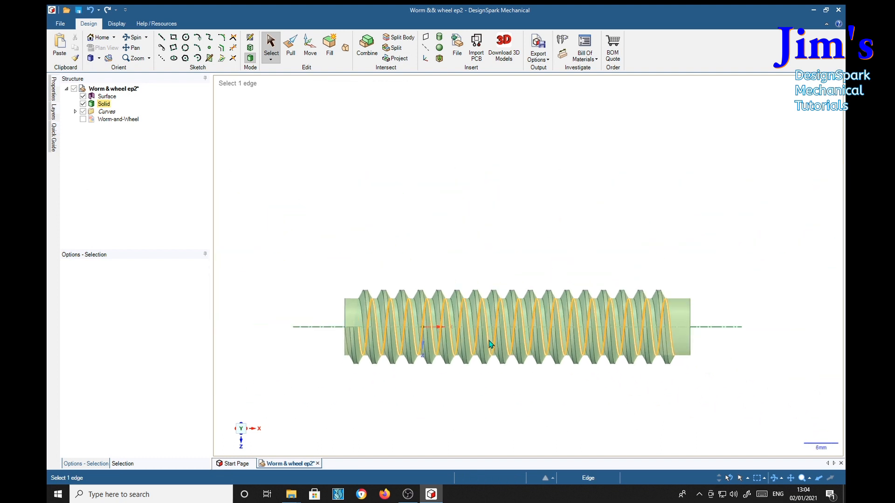
pyautogui.moveTo(482, 182); pyautogui.dragTo(479, 298, button='middle')
pyautogui.click(338, 300)
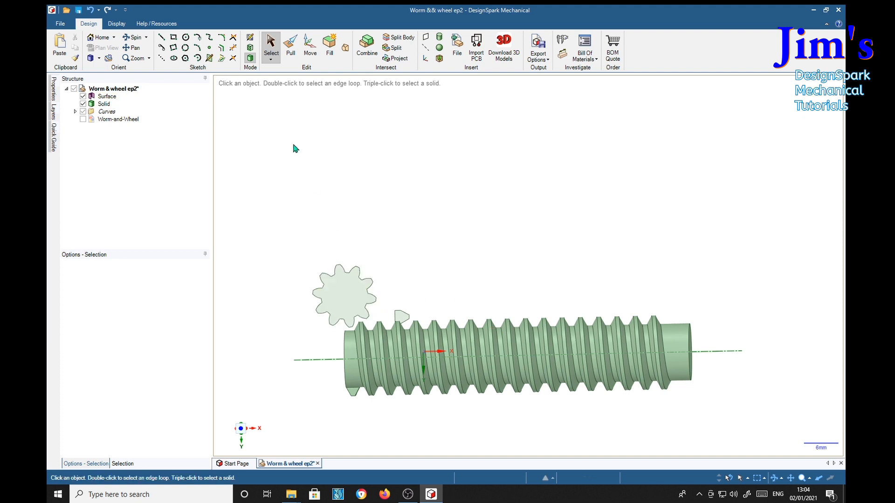
pyautogui.click(326, 303)
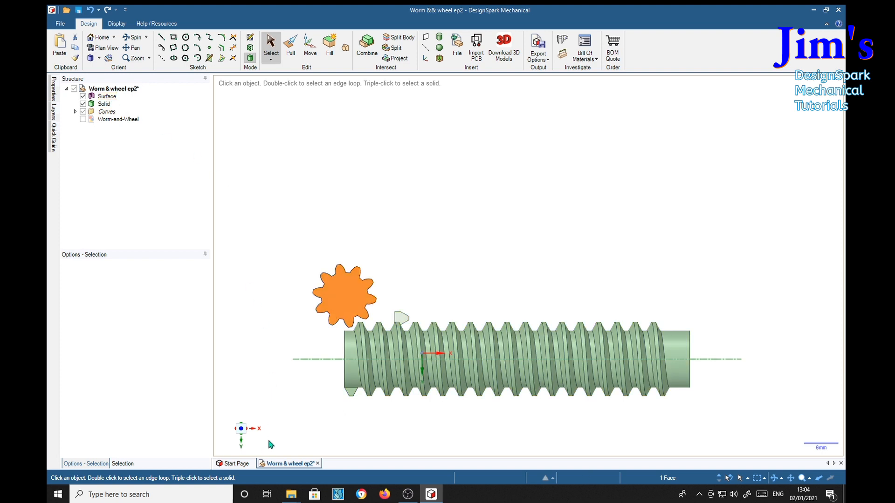
pyautogui.click(238, 431)
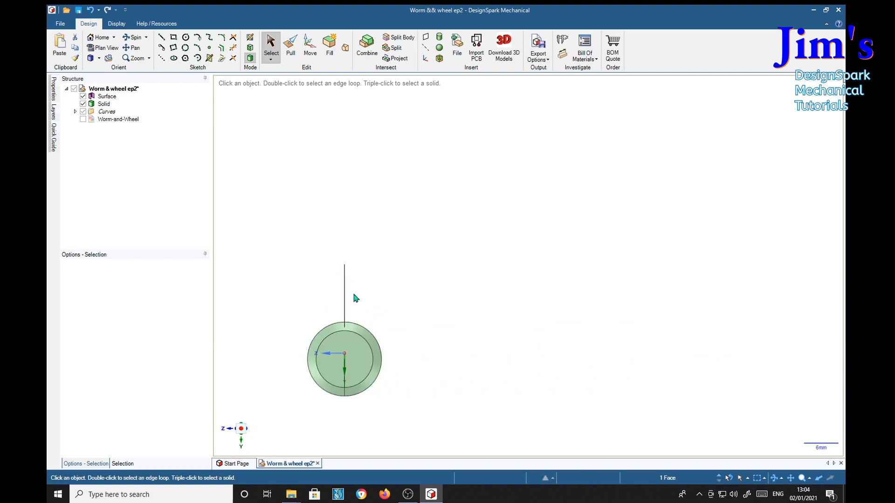
pyautogui.moveTo(469, 305); pyautogui.dragTo(457, 306, button='middle')
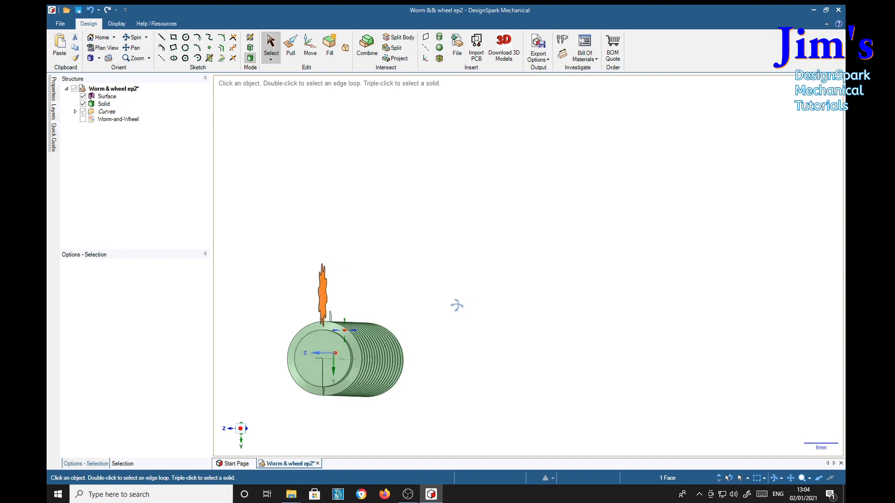
pyautogui.moveTo(328, 306); pyautogui.dragTo(321, 310, button='middle')
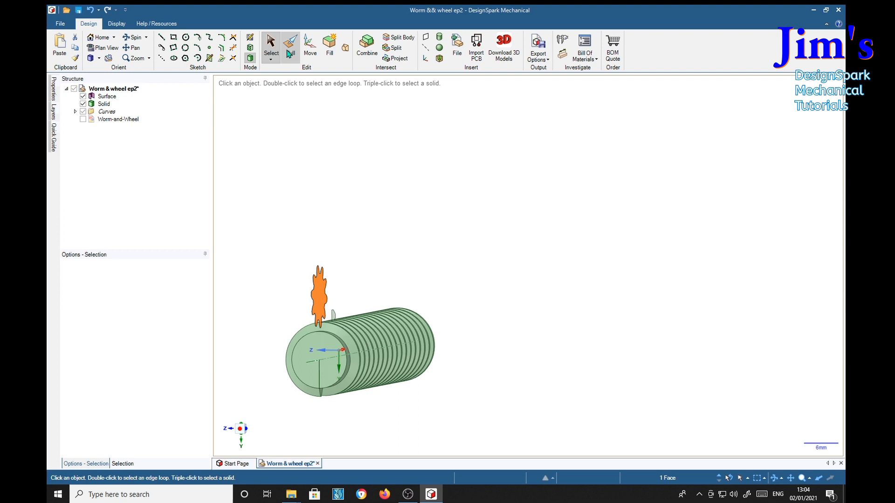
pyautogui.click(310, 47)
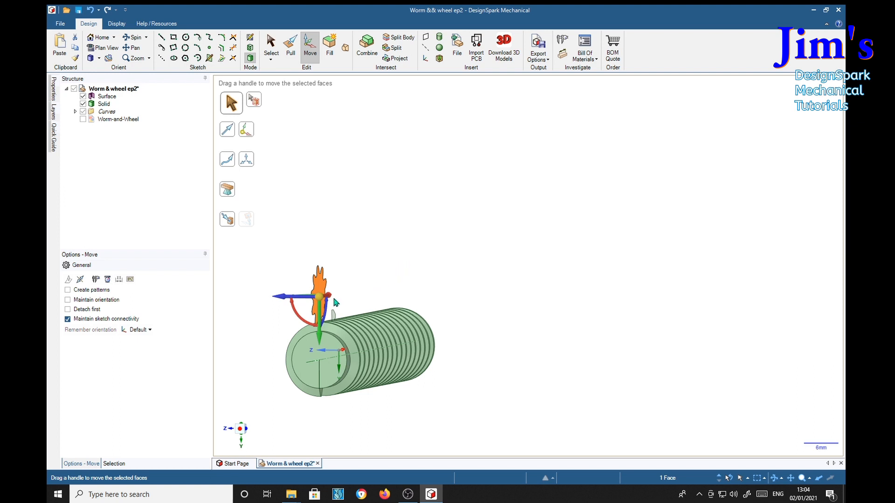
pyautogui.moveTo(299, 301); pyautogui.dragTo(289, 302)
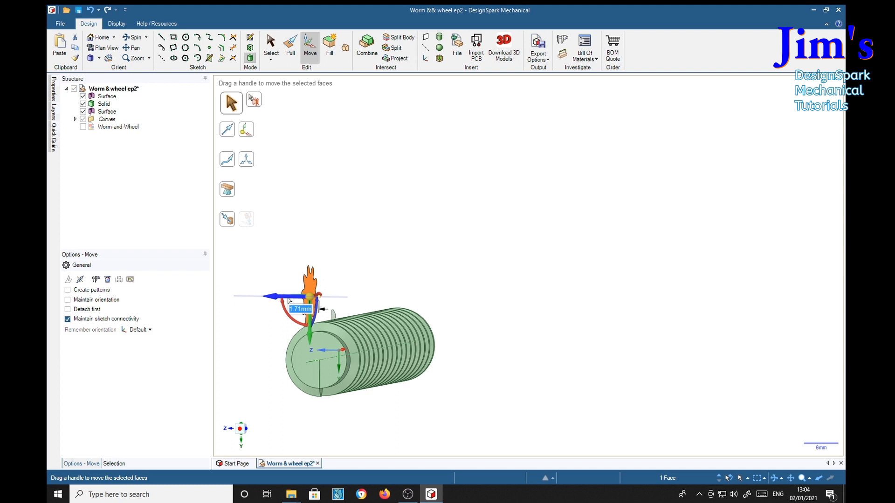
pyautogui.write('2')
pyautogui.press('Return')
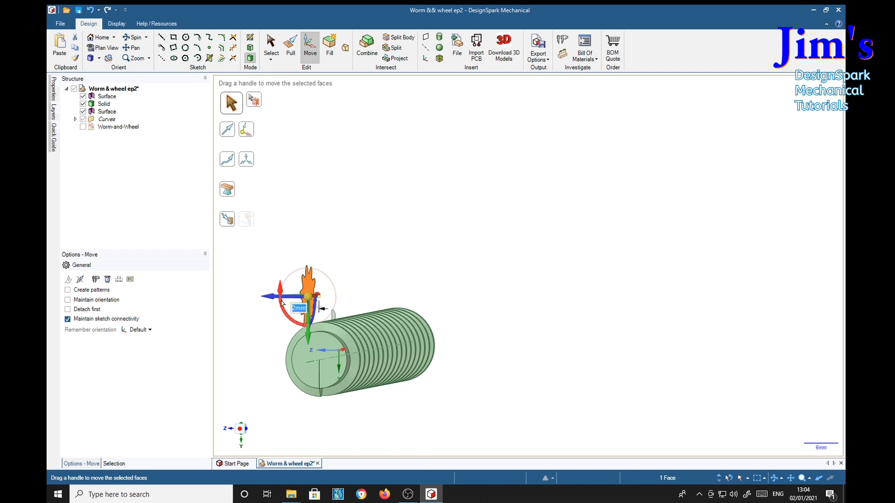
# Copy the moved gear profile along the Z axis to the opposite side of the worm's centre plane.
pyautogui.press('ctrl')
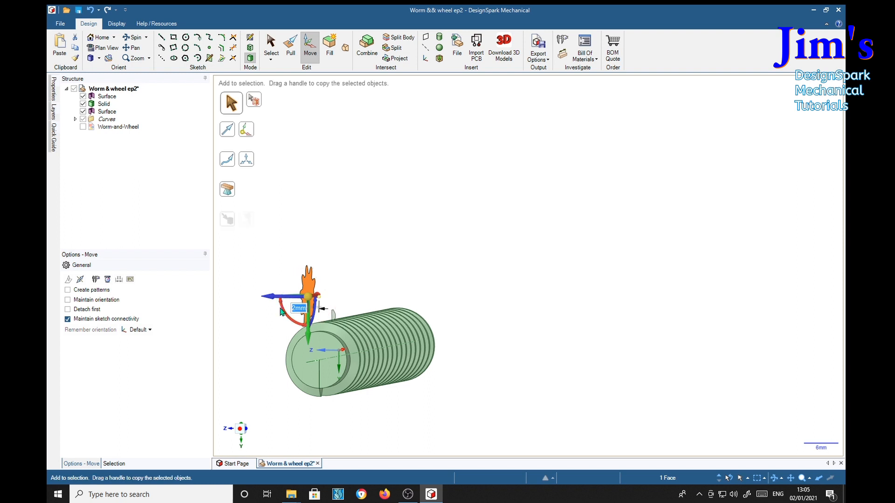
pyautogui.keyDown('ctrl'); pyautogui.moveTo(275, 298); pyautogui.dragTo(297, 298); pyautogui.keyUp('ctrl')
pyautogui.moveTo(399, 259); pyautogui.dragTo(450, 244, button='middle')
pyautogui.click(422, 247)
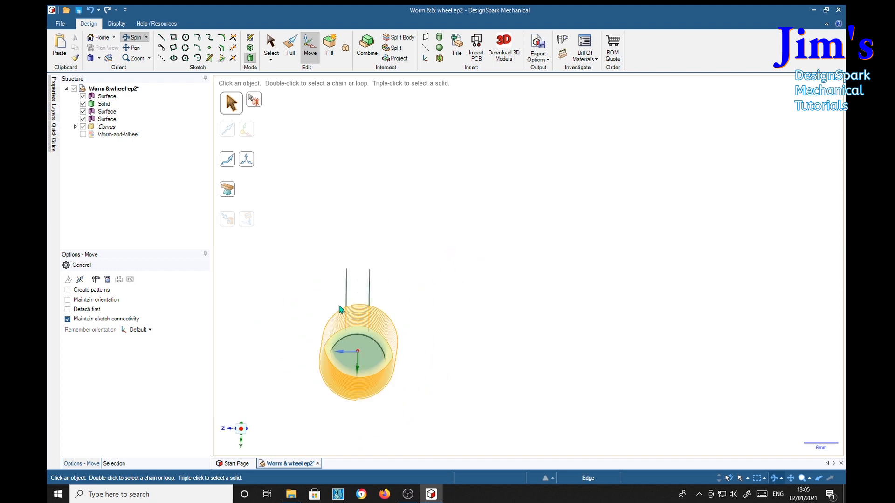
# Examine the two parallel gear profiles and their position relative to the worm thread from several angles.
pyautogui.moveTo(545, 335); pyautogui.dragTo(524, 338, button='middle')
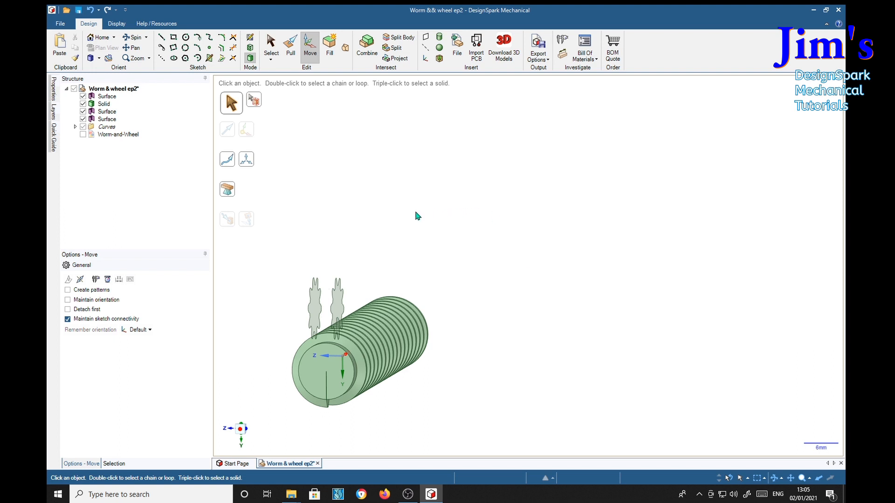
pyautogui.moveTo(425, 225)
pyautogui.mouseDown(button='middle')
pyautogui.moveTo(440, 244)
pyautogui.moveTo(444, 300)
pyautogui.moveTo(440, 276)
pyautogui.moveTo(447, 282)
pyautogui.moveTo(433, 303)
pyautogui.moveTo(485, 233)
pyautogui.moveTo(474, 266)
pyautogui.moveTo(472, 228)
pyautogui.moveTo(432, 225)
pyautogui.mouseUp(button='middle')
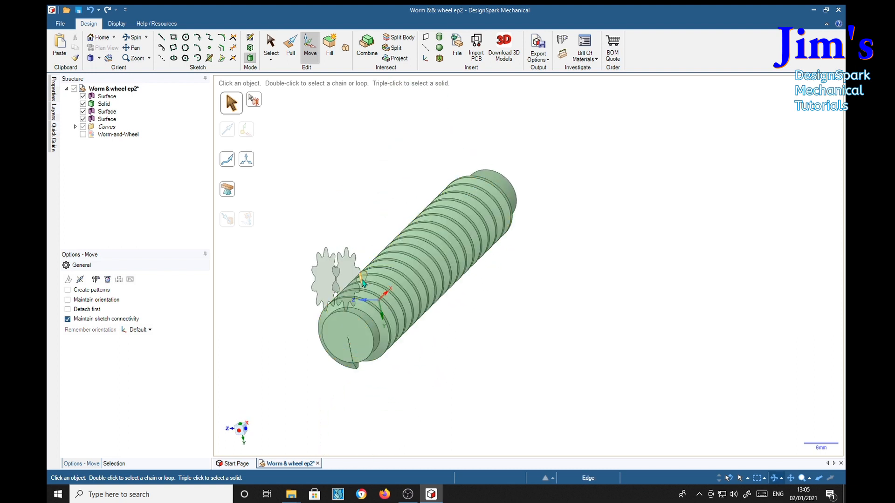
pyautogui.click(346, 286)
pyautogui.moveTo(360, 289); pyautogui.dragTo(583, 346, button='middle')
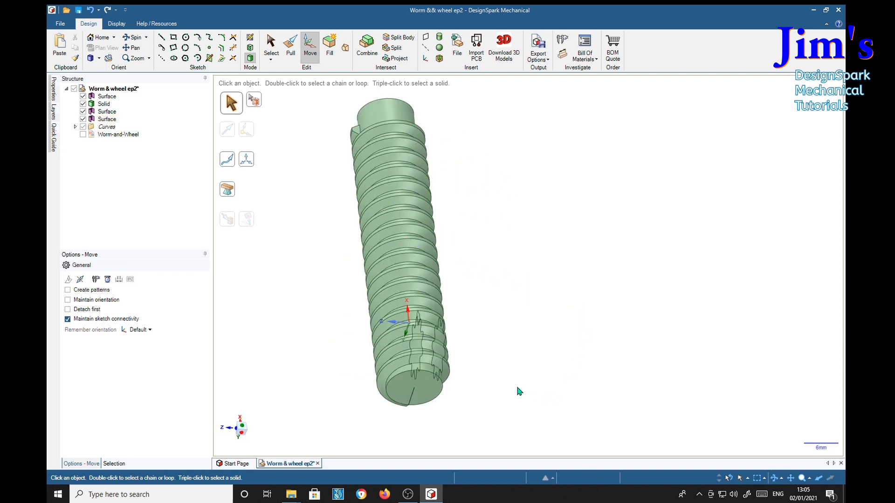
pyautogui.scroll(6, 466, 387)
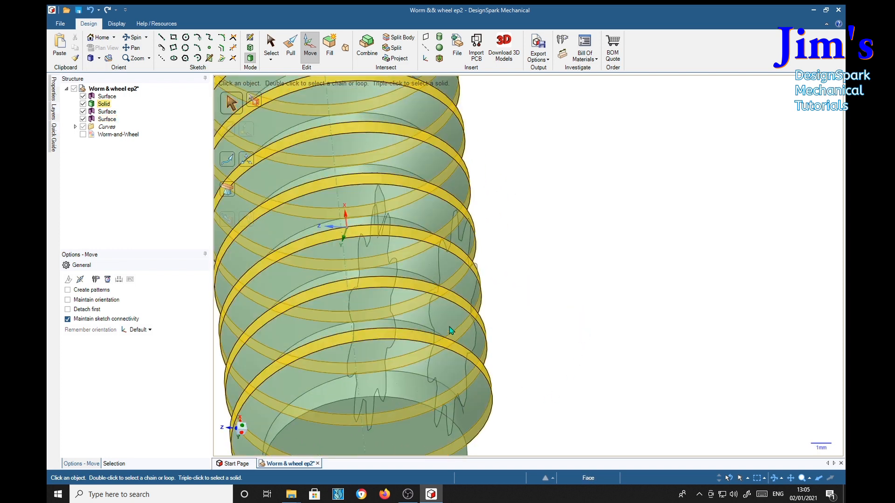
pyautogui.moveTo(567, 263); pyautogui.dragTo(563, 304, button='middle')
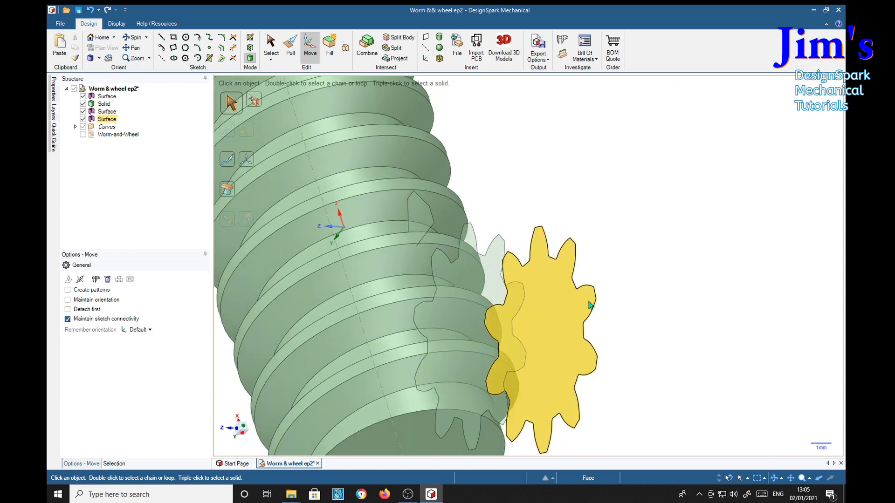
pyautogui.moveTo(580, 289); pyautogui.dragTo(480, 330, button='middle')
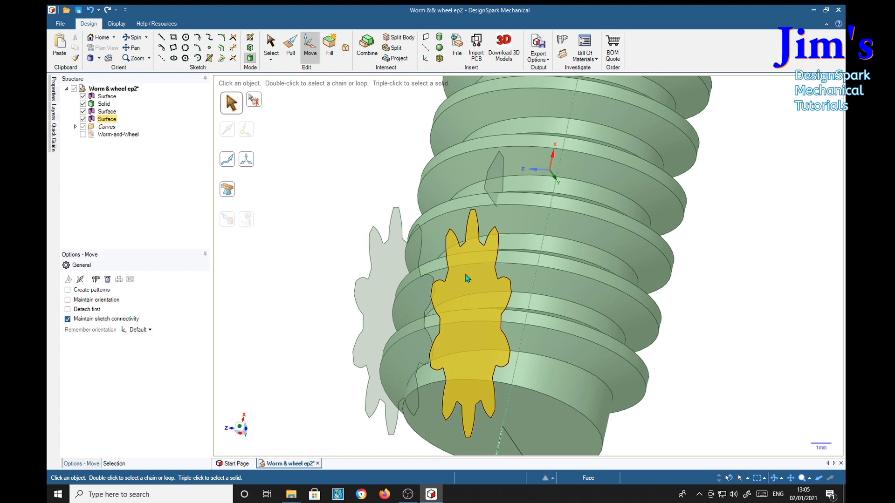
pyautogui.press('Escape')
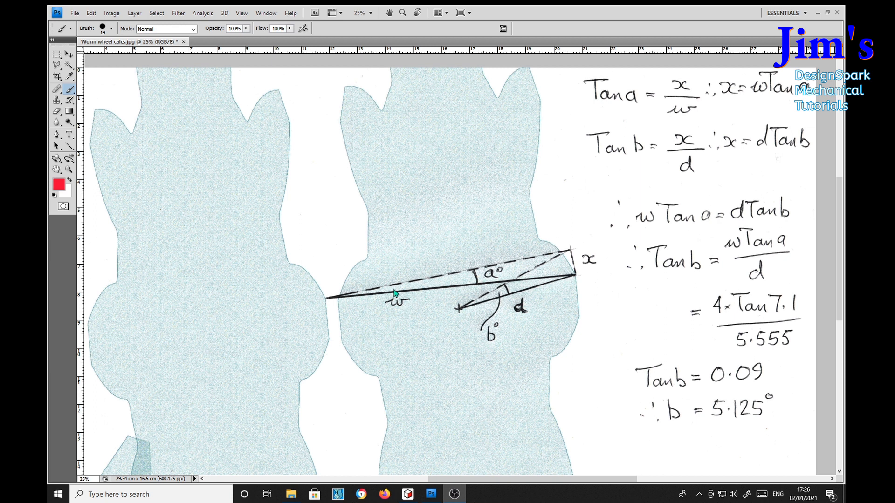
# Switch to Photoshop and mark the labels w, x, angle a and angle b in red on the worm wheel calculation drawing.
pyautogui.click(413, 336)
pyautogui.moveTo(424, 310)
pyautogui.mouseDown()
pyautogui.moveTo(421, 299)
pyautogui.moveTo(368, 311)
pyautogui.moveTo(417, 320)
pyautogui.mouseUp()
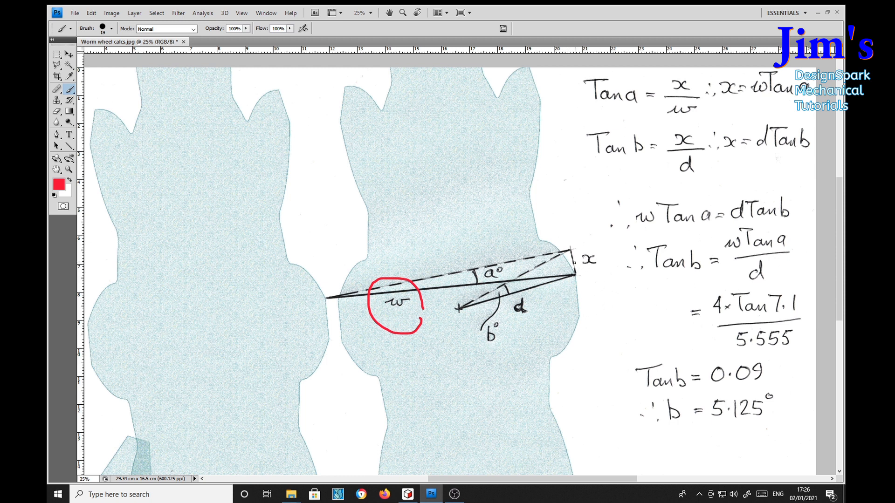
pyautogui.moveTo(585, 245)
pyautogui.mouseDown()
pyautogui.moveTo(580, 268)
pyautogui.moveTo(597, 254)
pyautogui.moveTo(587, 249)
pyautogui.mouseUp()
pyautogui.moveTo(488, 263)
pyautogui.mouseDown()
pyautogui.moveTo(475, 284)
pyautogui.moveTo(501, 276)
pyautogui.moveTo(502, 264)
pyautogui.mouseUp()
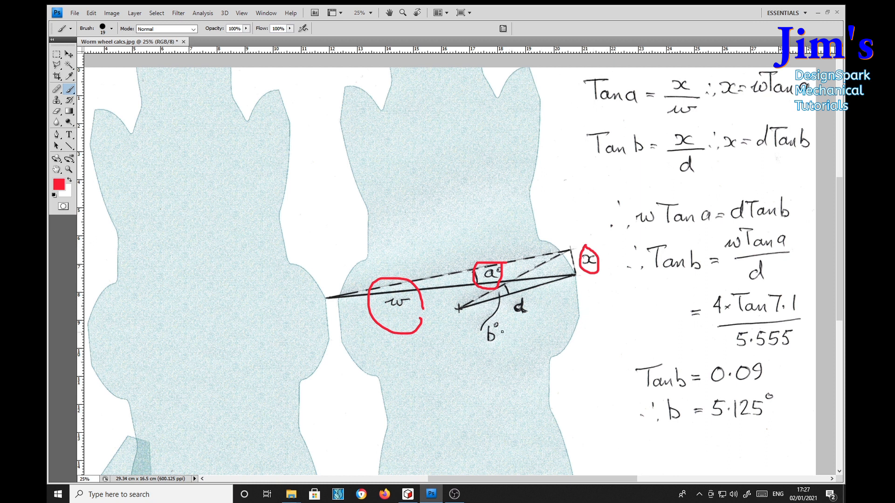
pyautogui.moveTo(506, 318)
pyautogui.mouseDown()
pyautogui.moveTo(485, 315)
pyautogui.moveTo(475, 353)
pyautogui.moveTo(509, 336)
pyautogui.moveTo(504, 320)
pyautogui.mouseUp()
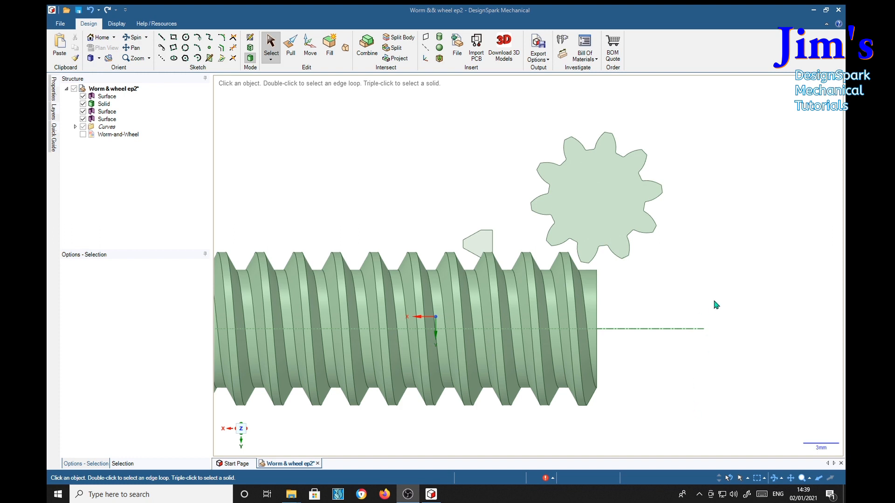
# Rotate the gear profile on the negative Z side of the worm by -5.125° about its Z axis.
pyautogui.moveTo(766, 336); pyautogui.dragTo(667, 340, button='middle')
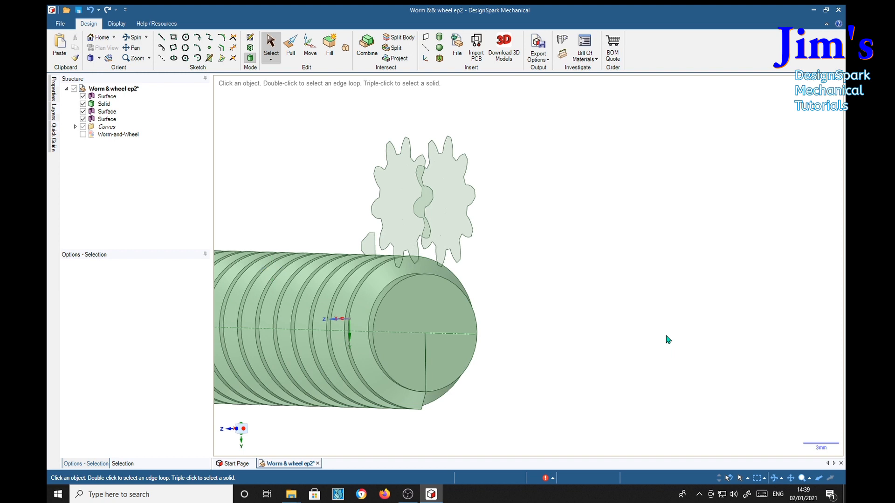
pyautogui.click(455, 212)
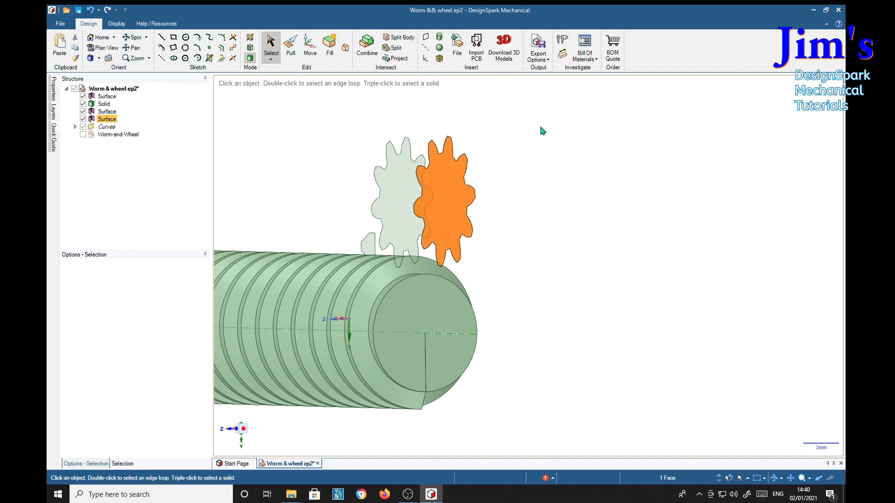
pyautogui.click(310, 47)
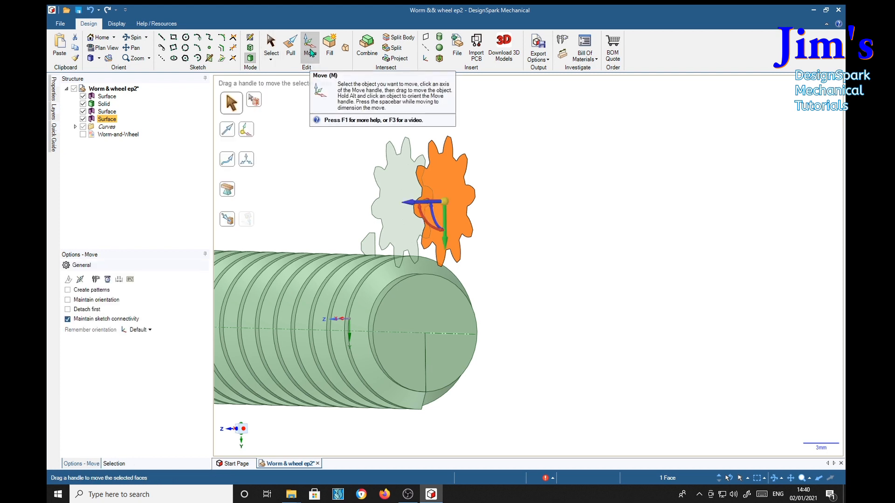
pyautogui.moveTo(599, 338); pyautogui.dragTo(546, 351, button='middle')
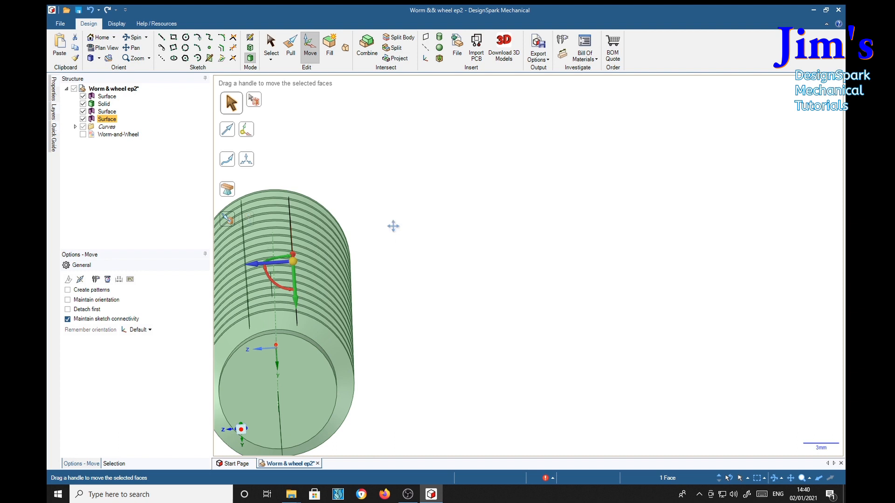
pyautogui.moveTo(394, 227); pyautogui.dragTo(595, 286, button='middle')
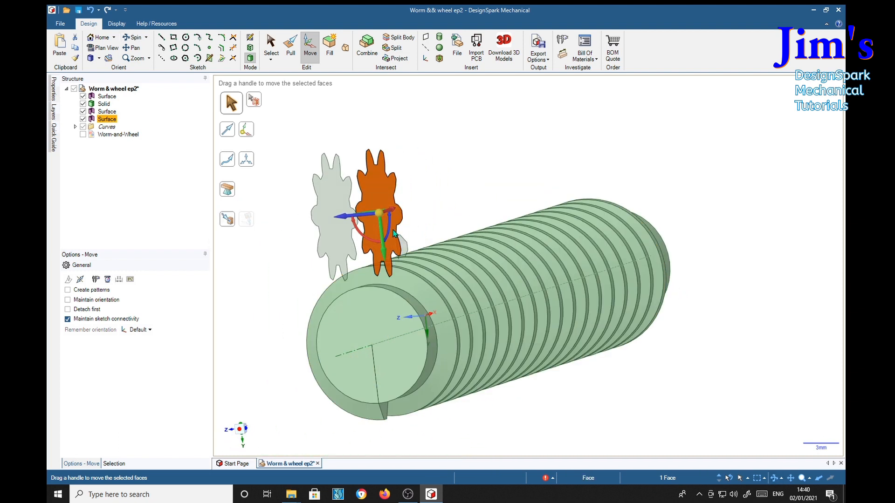
pyautogui.moveTo(390, 233); pyautogui.dragTo(393, 230)
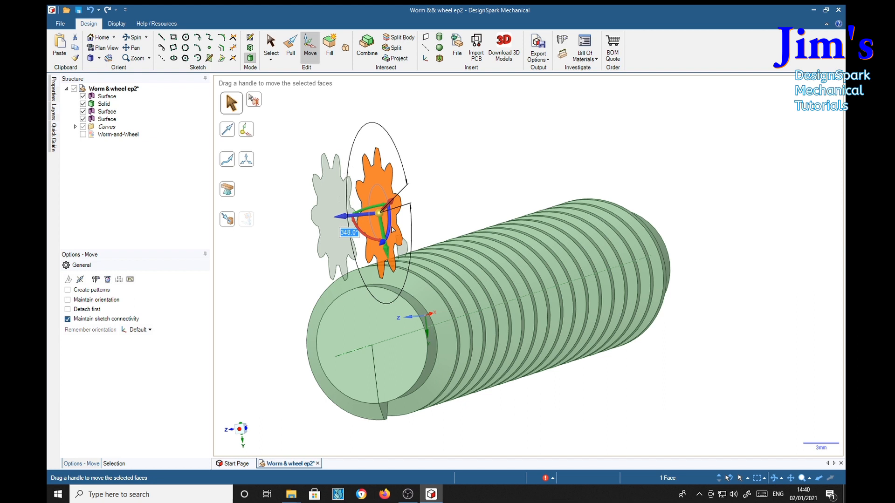
pyautogui.press('BackSpace')
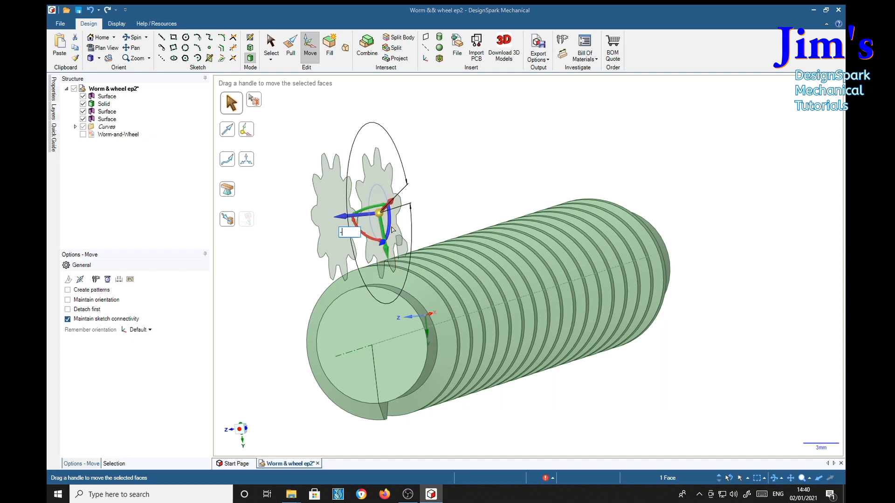
pyautogui.write('-')
pyautogui.write('5')
pyautogui.write('.12')
pyautogui.write('5')
pyautogui.press('Return')
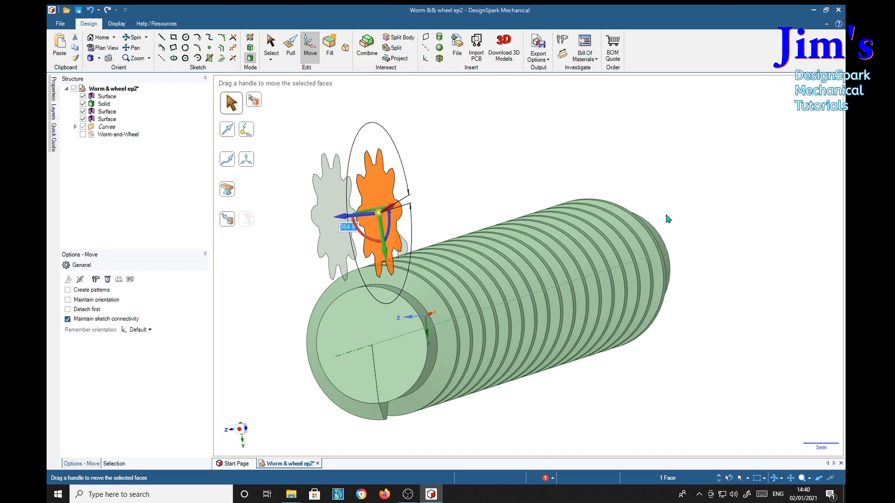
pyautogui.click(668, 219)
# Blend the two gear profile surfaces into a solid wheel with slanted teeth, keeping the default blend options.
pyautogui.moveTo(507, 155); pyautogui.dragTo(566, 164, button='middle')
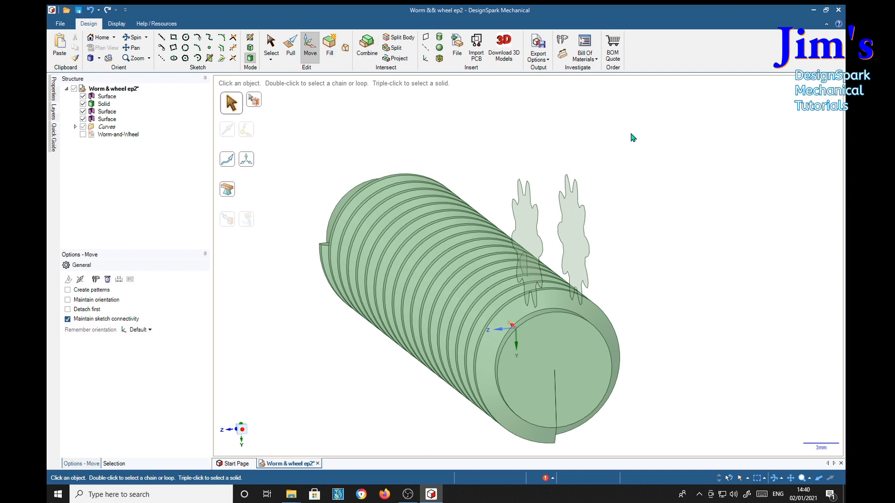
pyautogui.click(530, 237)
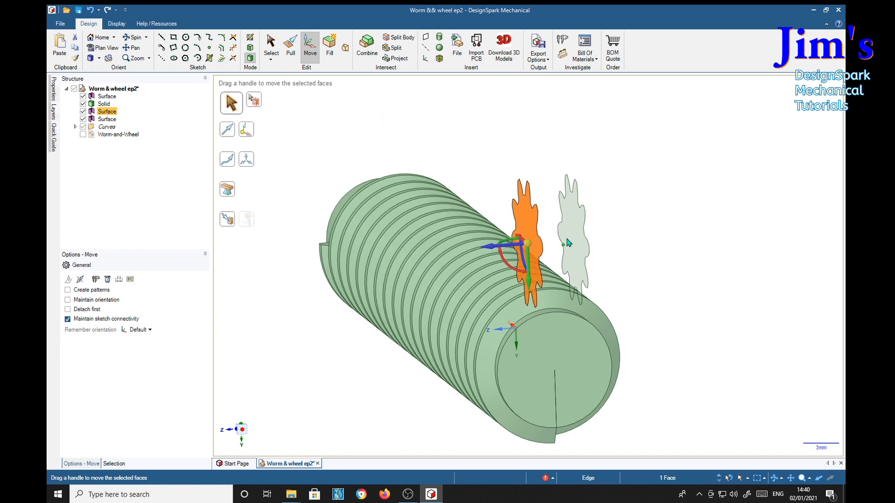
pyautogui.click(271, 47)
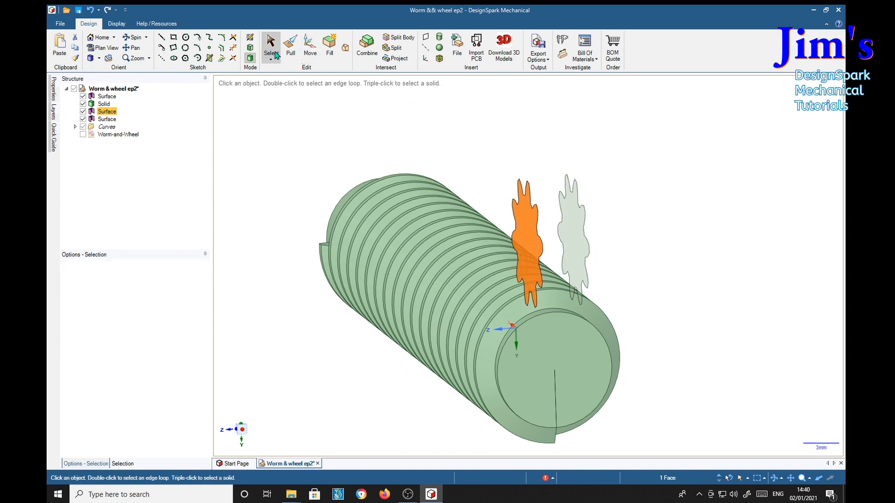
pyautogui.keyDown('ctrl'); pyautogui.click(573, 237); pyautogui.keyUp('ctrl')
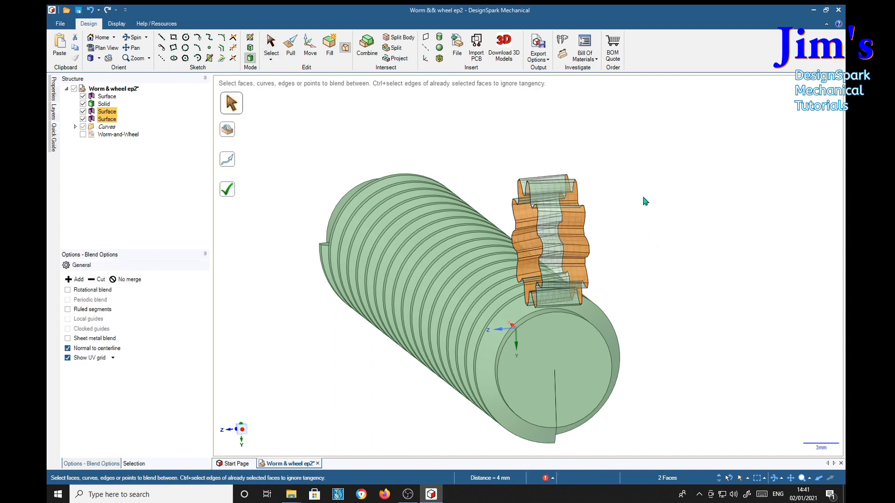
pyautogui.moveTo(658, 188); pyautogui.dragTo(639, 254, button='middle')
pyautogui.moveTo(631, 285); pyautogui.dragTo(669, 125, button='middle')
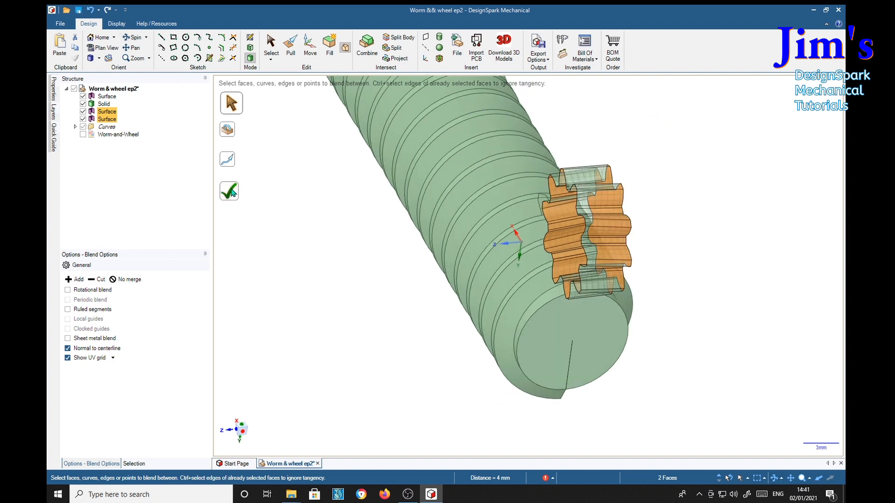
pyautogui.press('Return')
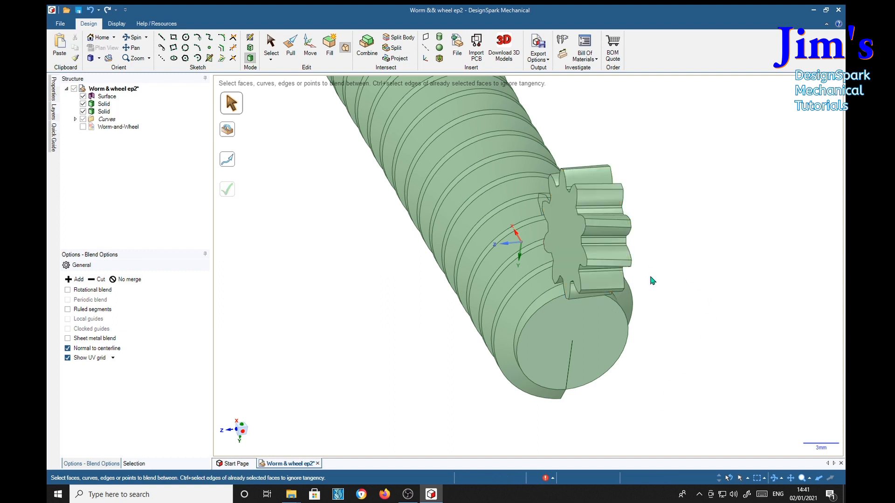
# Examine the slant of the blended wheel's teeth against the worm thread from several angles.
pyautogui.moveTo(687, 236); pyautogui.dragTo(601, 237, button='middle')
pyautogui.moveTo(603, 327); pyautogui.dragTo(662, 335, button='middle')
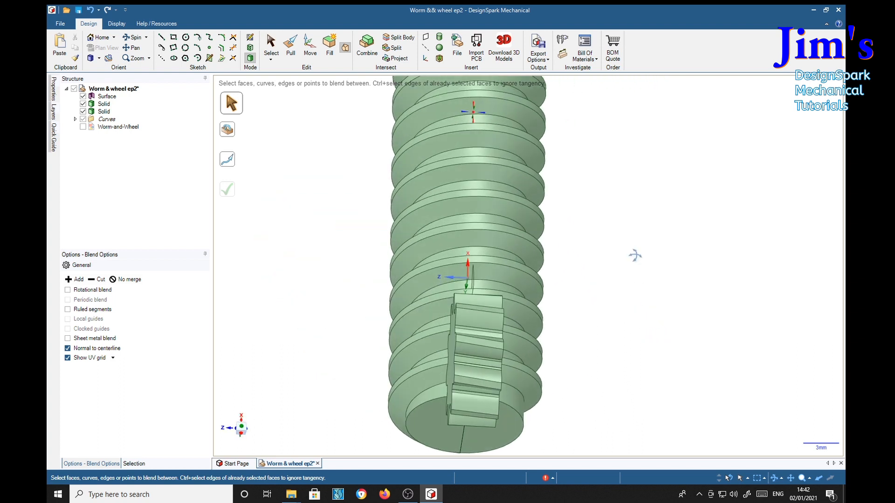
pyautogui.moveTo(636, 255); pyautogui.dragTo(632, 284, button='middle')
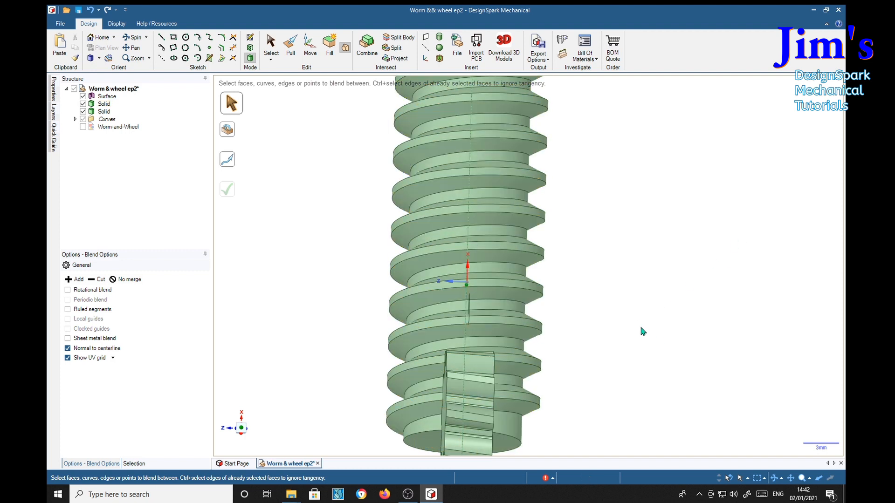
pyautogui.moveTo(644, 326); pyautogui.dragTo(649, 283, button='middle')
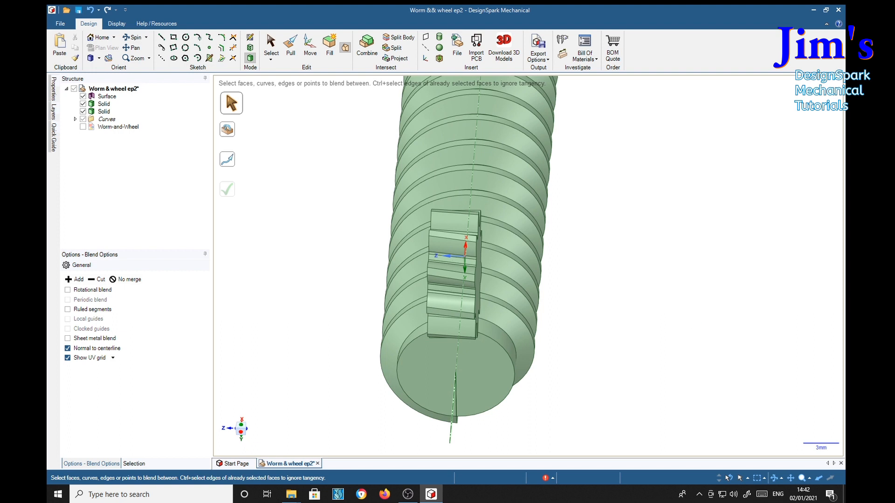